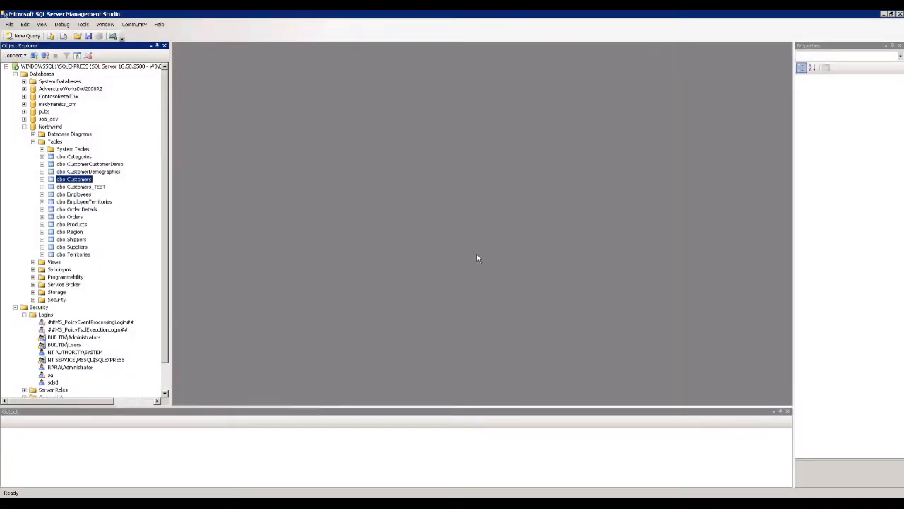
Select the top 1000 rows of dbo.Customers and review company names like Around the Horn and B's Beverages.
right_click(83, 181)
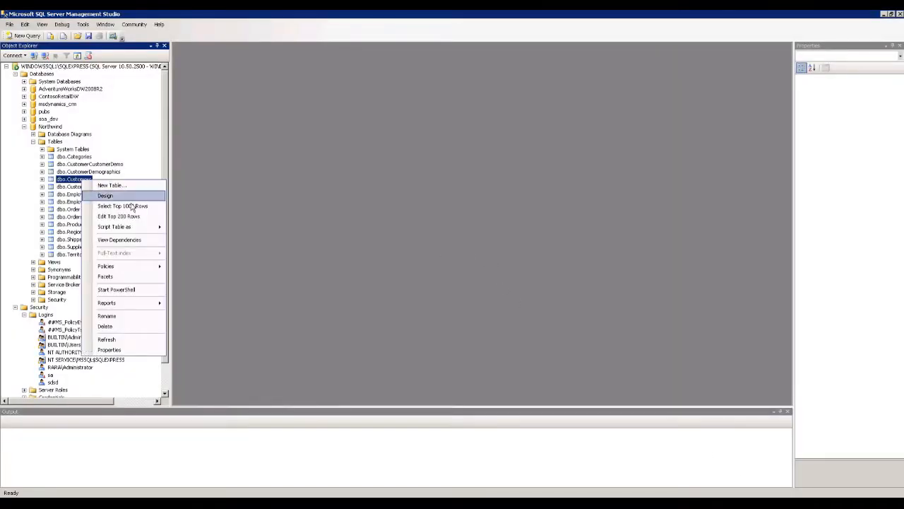
click(130, 205)
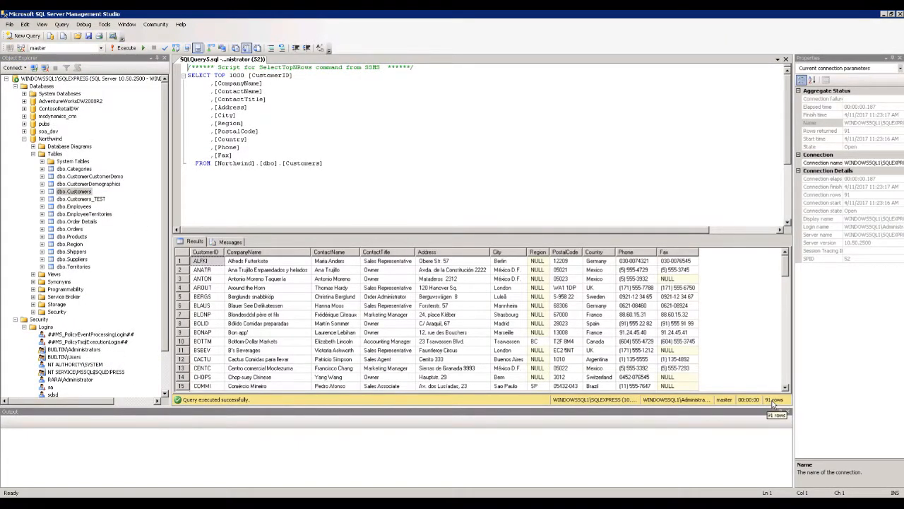
click(247, 287)
scroll(296, 338, down, 6)
scroll(296, 338, up, 5)
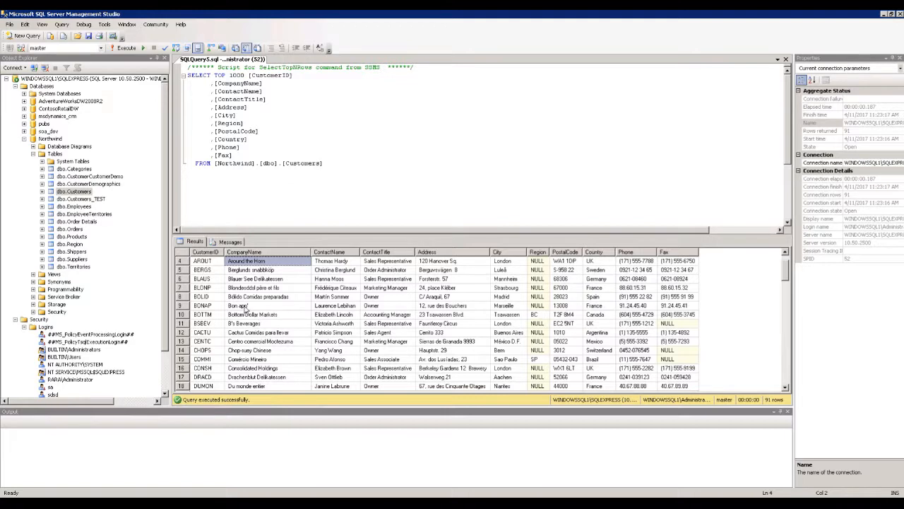
click(247, 314)
click(247, 323)
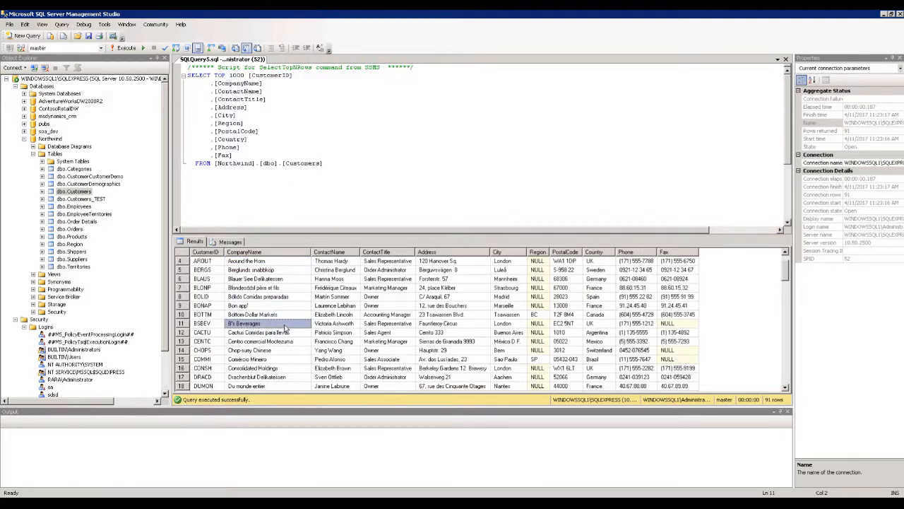
scroll(286, 329, up, 1)
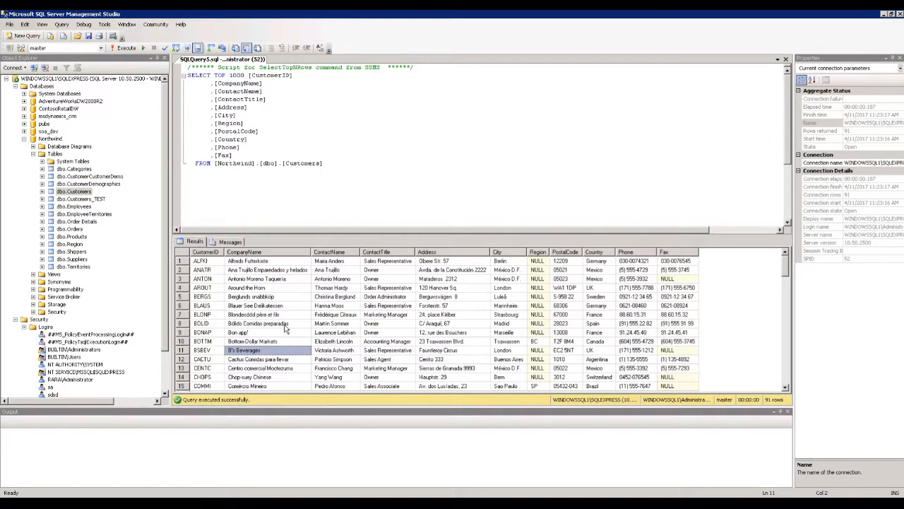
click(237, 326)
click(263, 302)
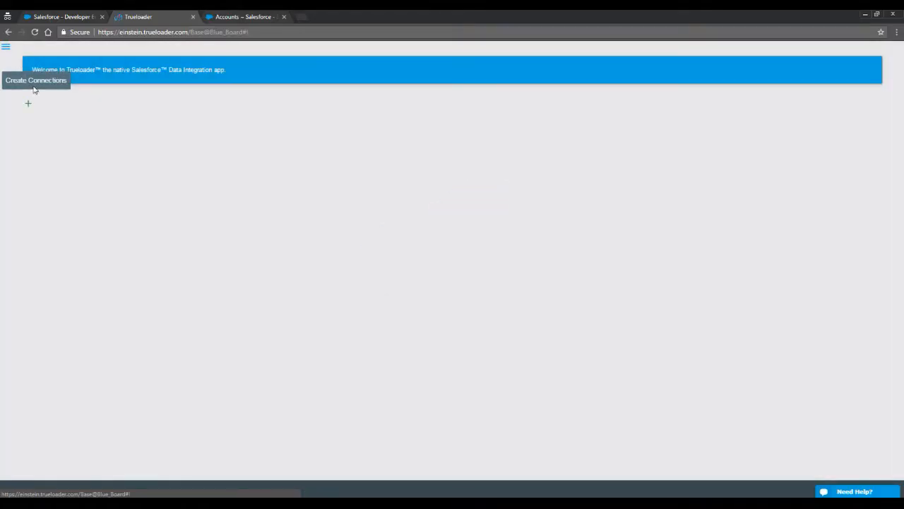
Start a direct SQL Server connection and name it northwind.
click(30, 106)
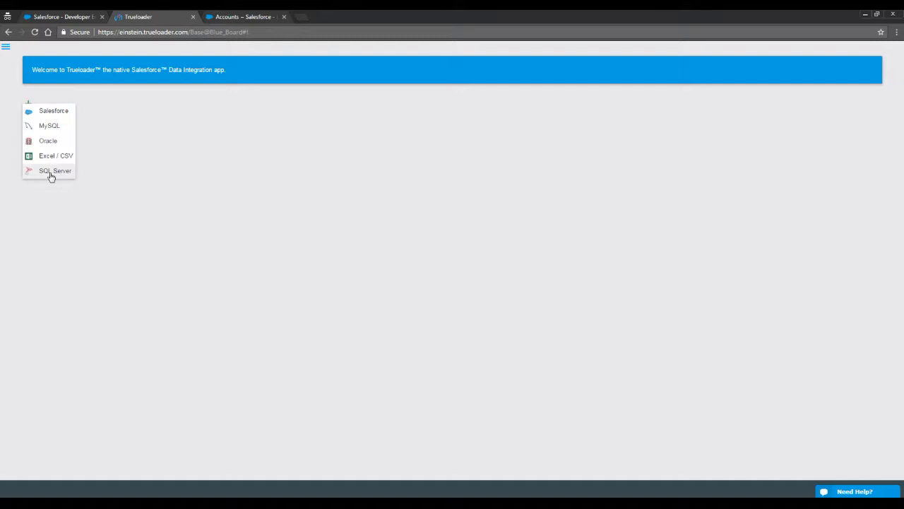
click(394, 167)
click(30, 106)
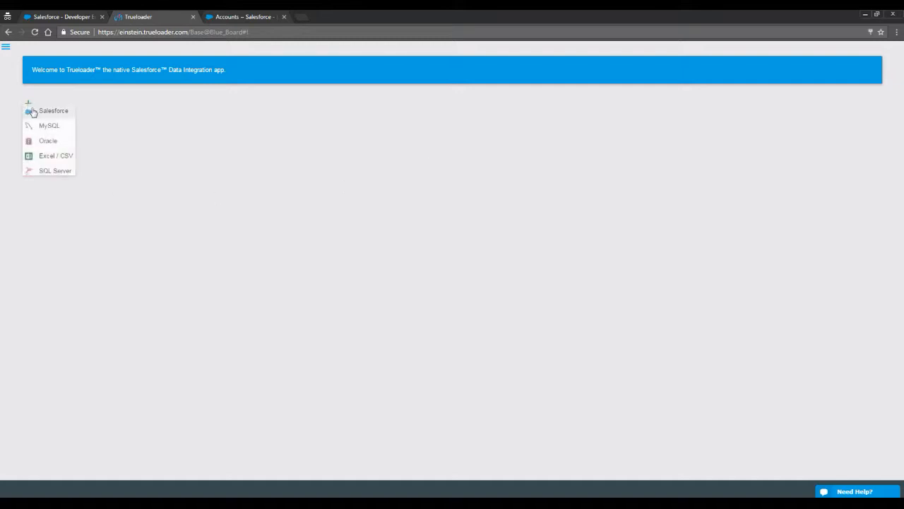
click(46, 174)
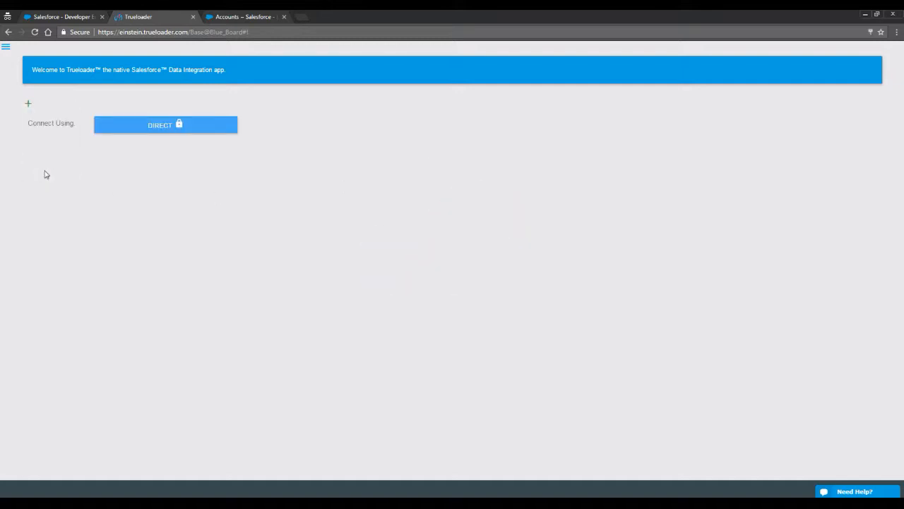
click(169, 134)
click(83, 172)
text(northwind)
Fill in the server details on port 1433, choose the Northwind database, and submit the connection.
click(72, 221)
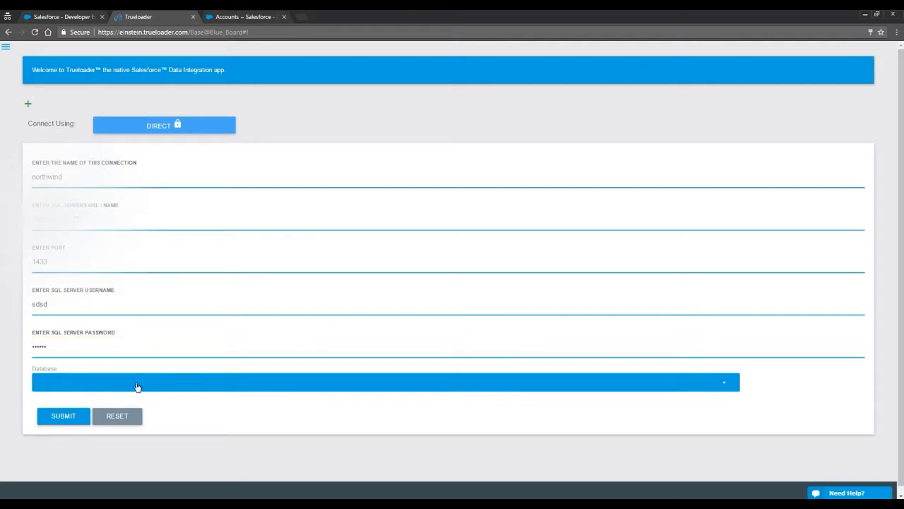
click(137, 387)
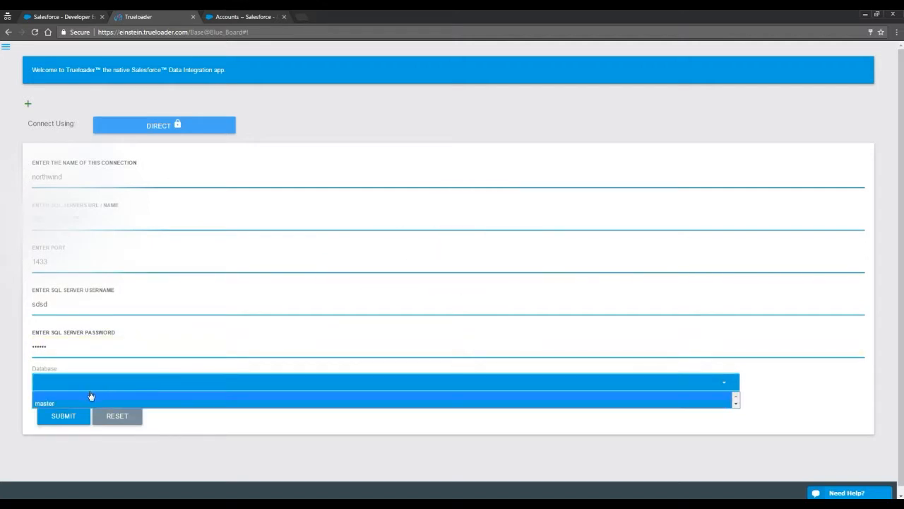
click(736, 405)
click(736, 406)
click(736, 405)
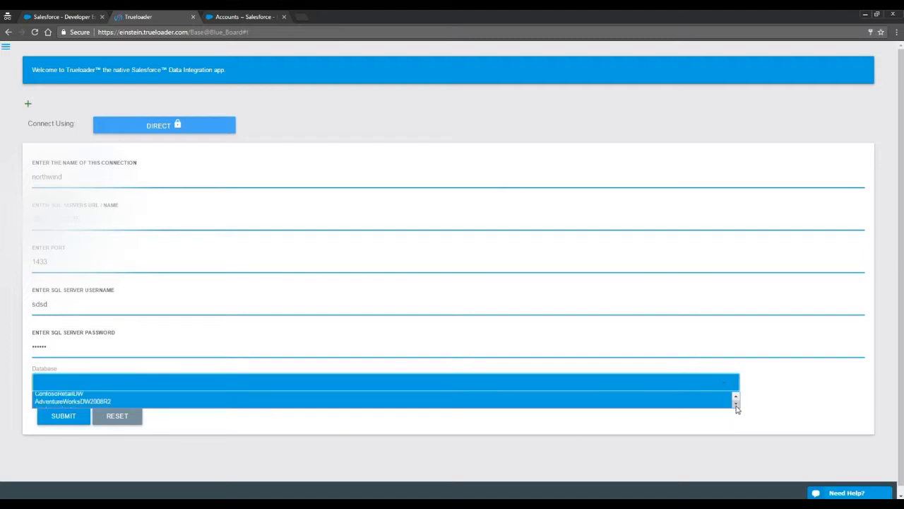
click(736, 397)
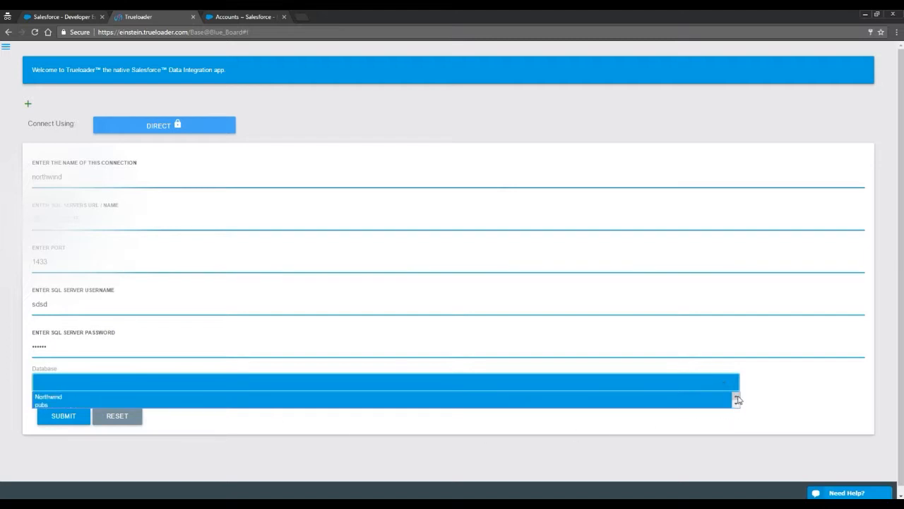
click(59, 398)
click(63, 420)
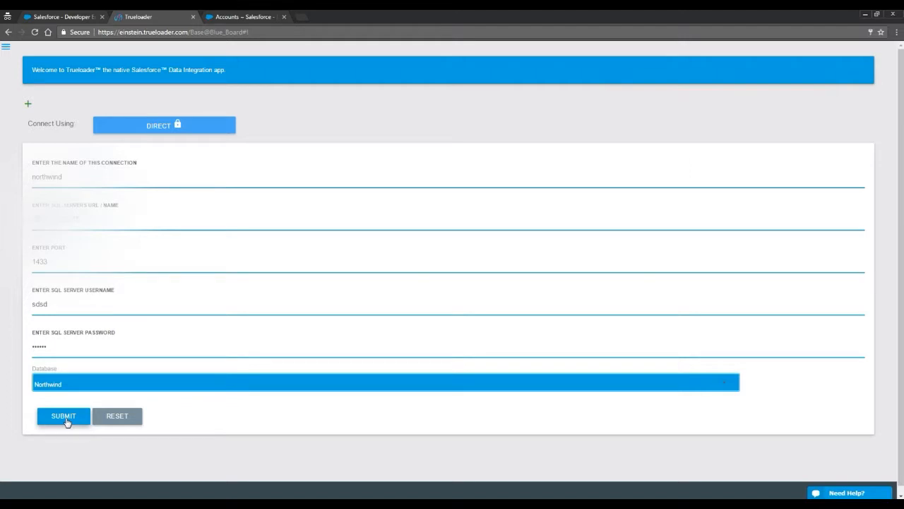
click(66, 422)
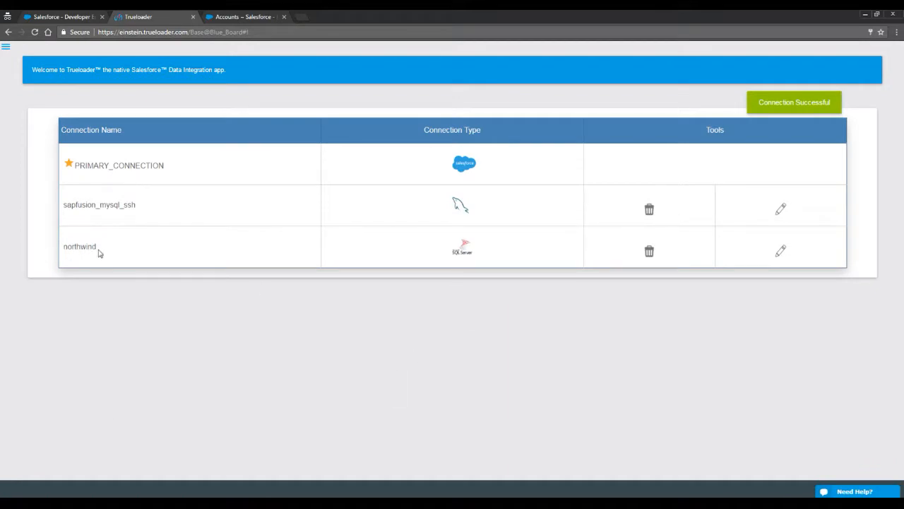
Highlight the new northwind entry beside PRIMARY_CONNECTION and sapfusion_mysql_ssh in the connections list.
drag(105, 251, 65, 248)
click(313, 281)
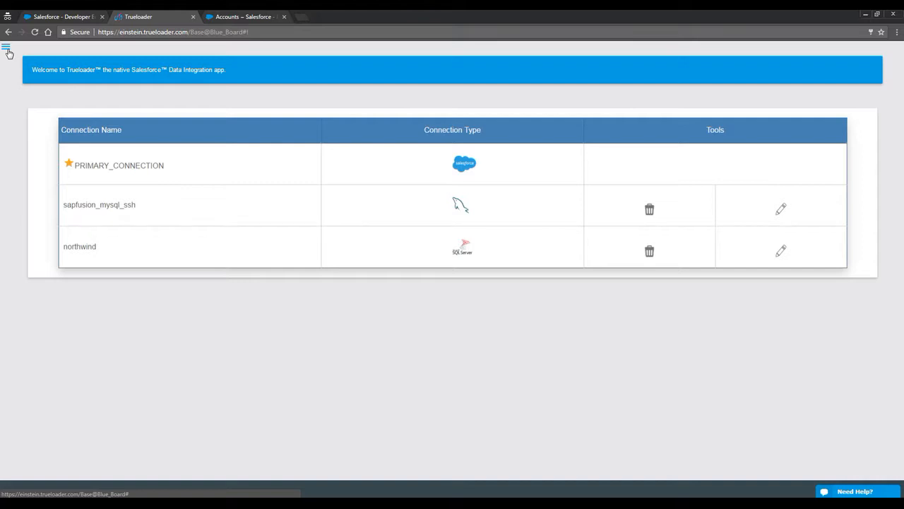
Begin a custom object on the northwind connection, based on a direct query.
click(7, 50)
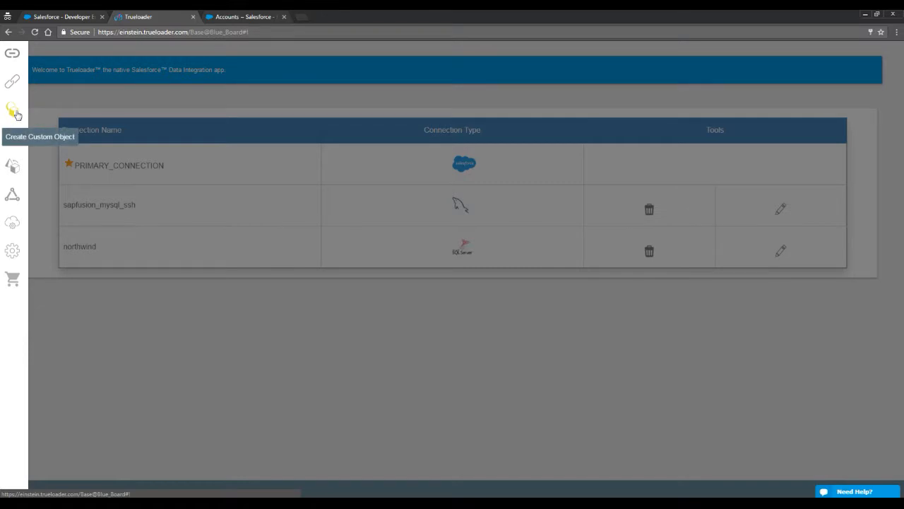
click(15, 113)
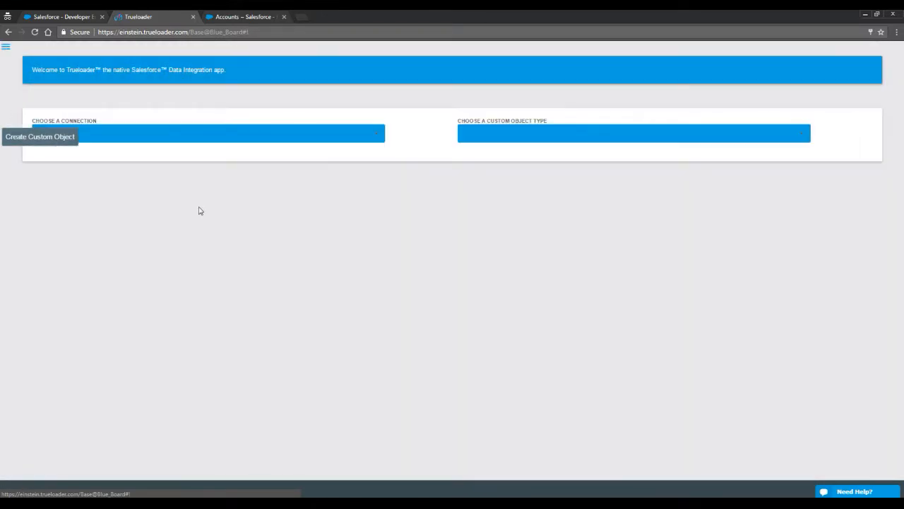
click(149, 143)
click(46, 170)
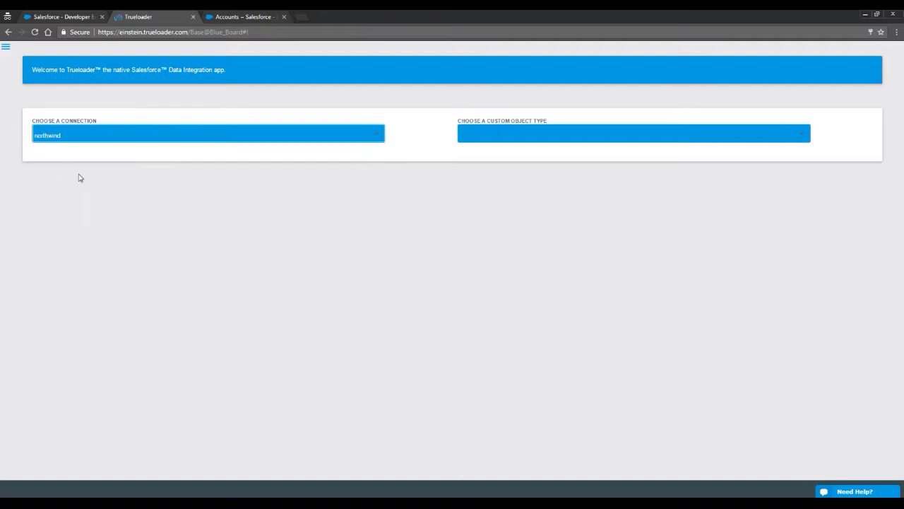
click(508, 144)
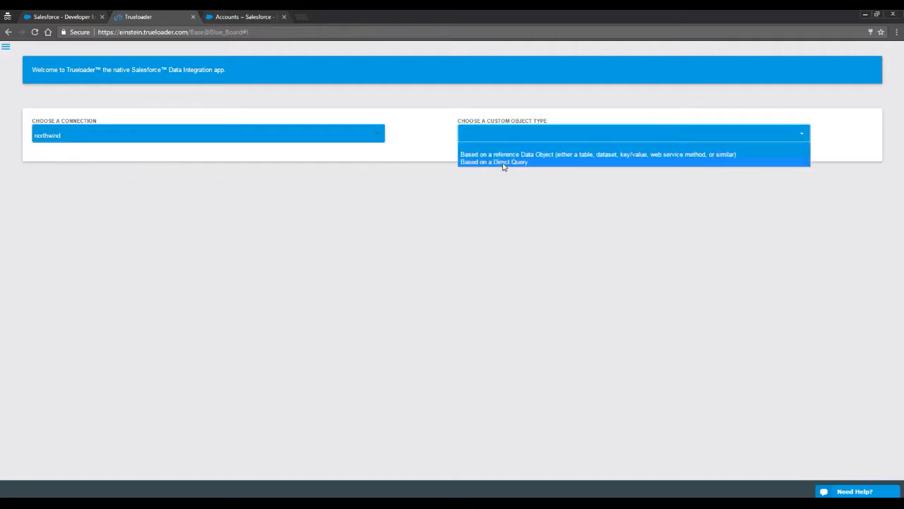
click(504, 163)
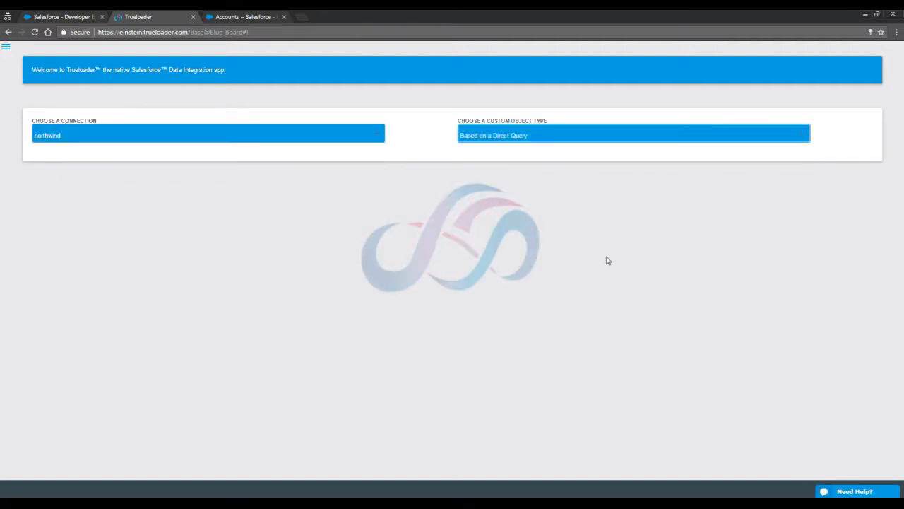
Inspect the Customers and CustomerDemographics fields, then write 'select * from' in the query box.
scroll(529, 329, down, 2)
scroll(464, 337, up, 2)
scroll(460, 331, down, 6)
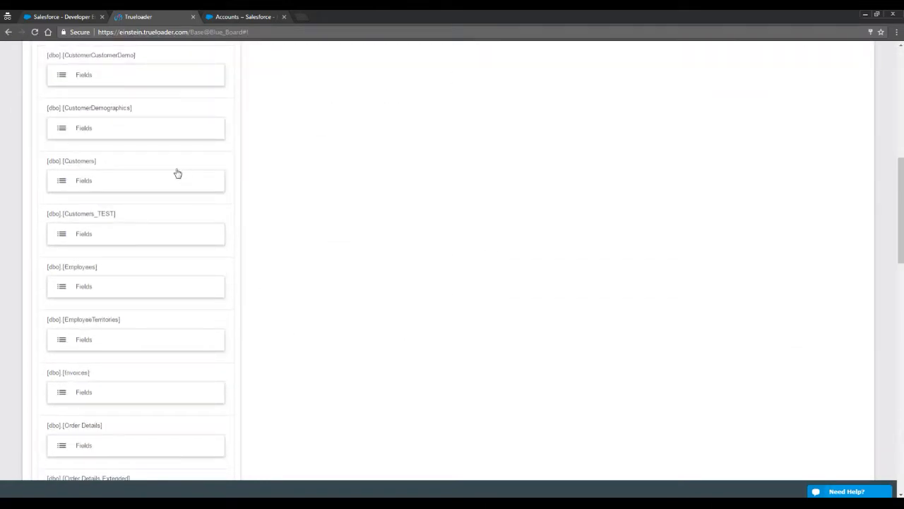
scroll(305, 209, up, 2)
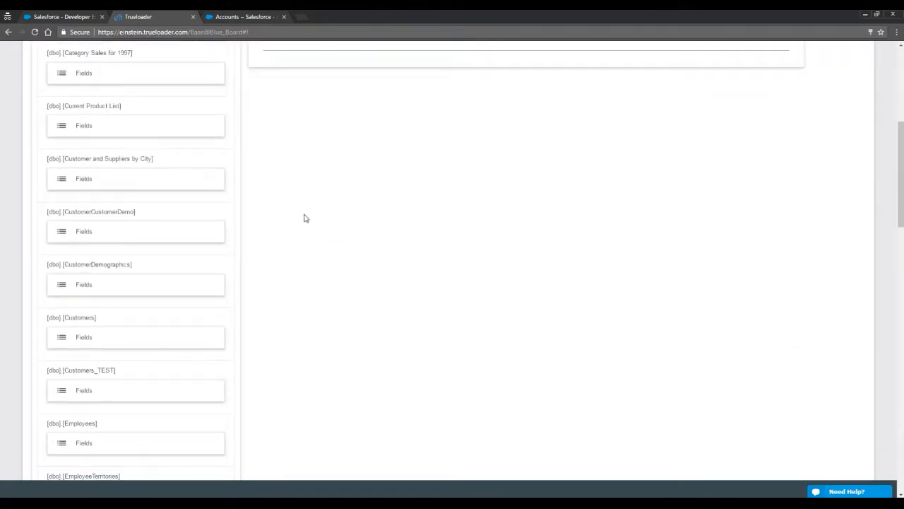
click(94, 336)
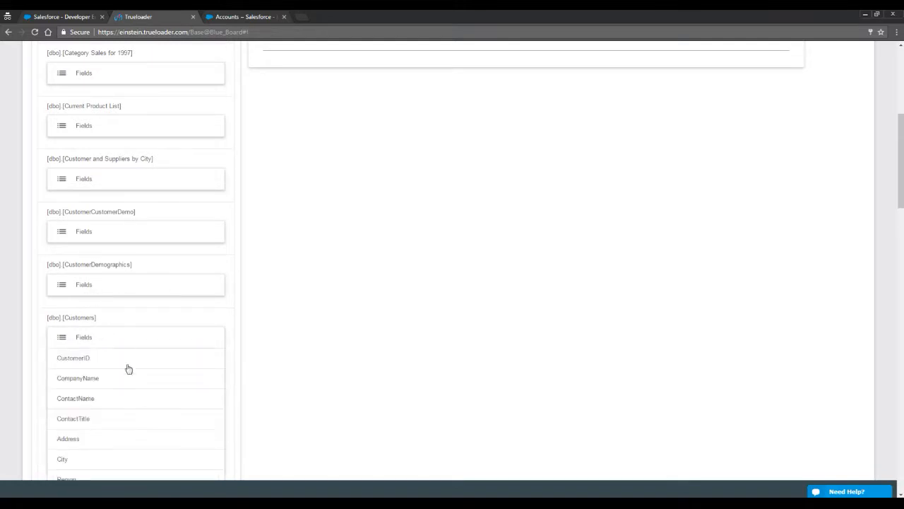
scroll(234, 368, down, 2)
click(98, 185)
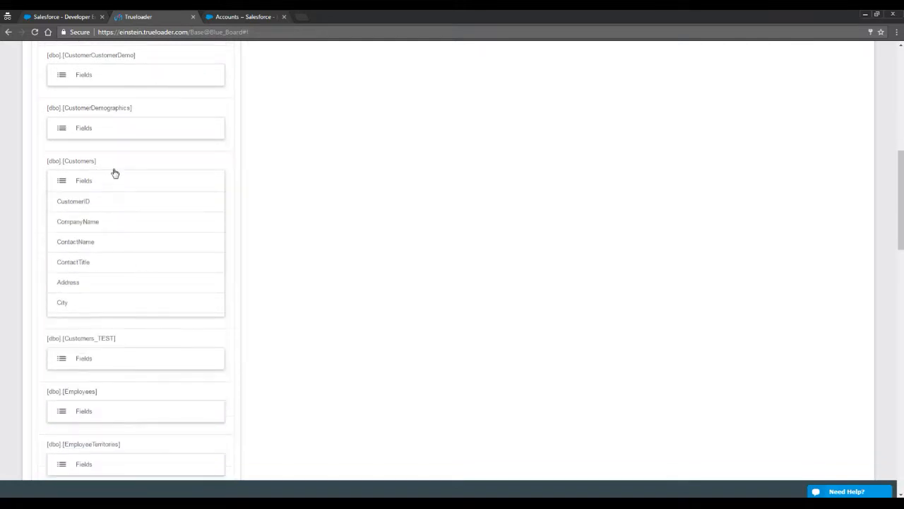
click(123, 130)
click(123, 129)
scroll(422, 216, up, 4)
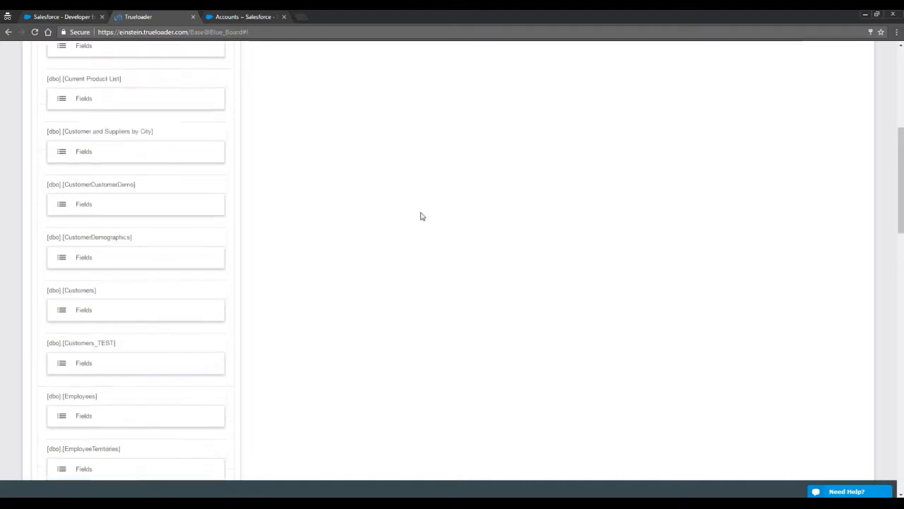
click(318, 191)
text(select * from)
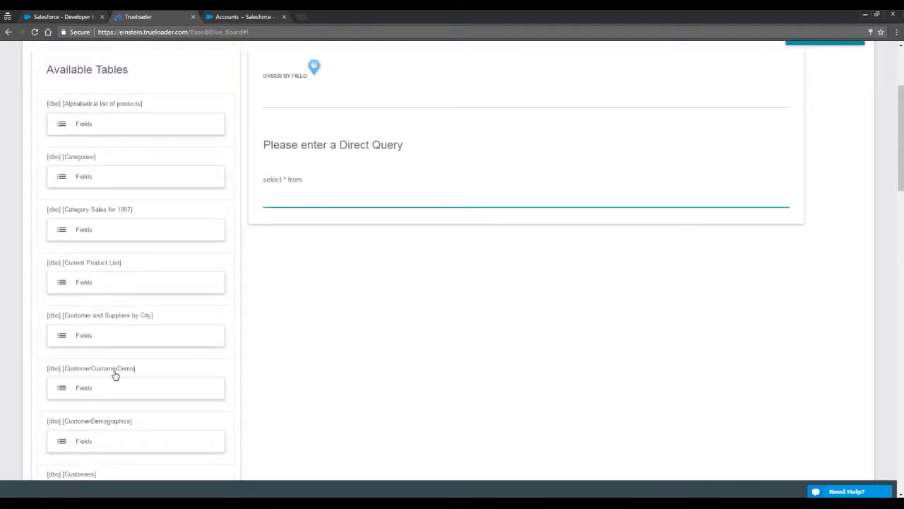
Add the Customers table to the query and dismiss the Order By Field help.
click(63, 474)
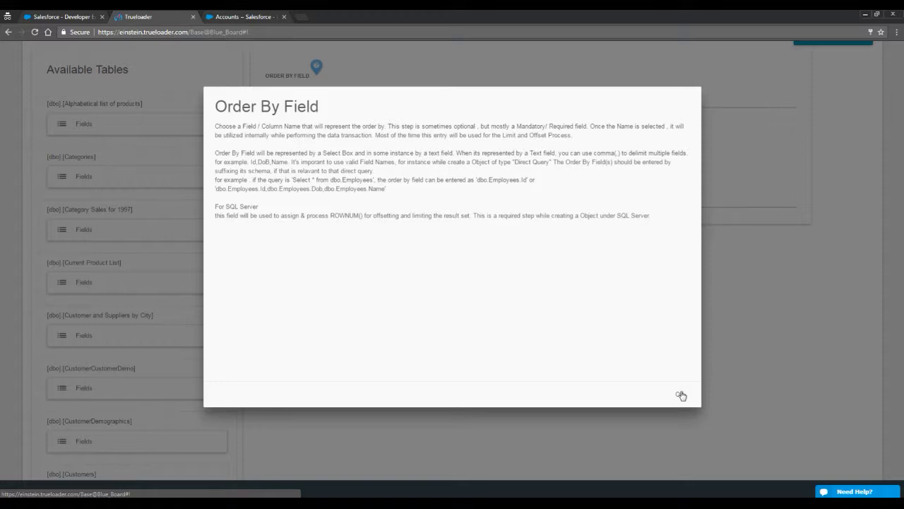
click(681, 394)
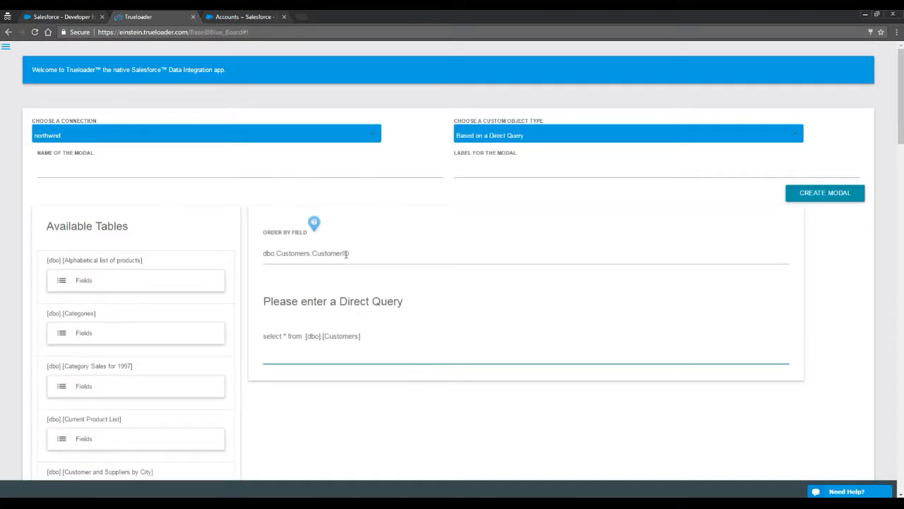
scroll(347, 331, down, 4)
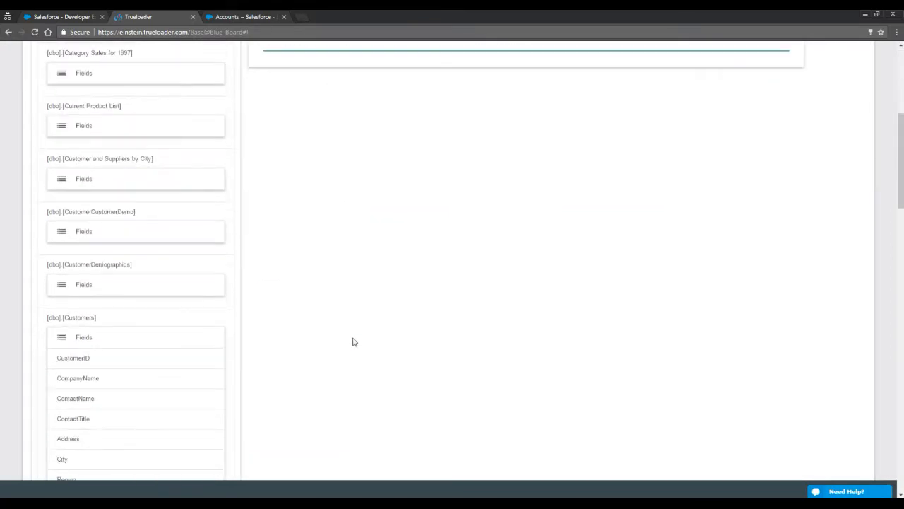
scroll(354, 342, up, 6)
Name it custom_object_sql_customers, label it 'Select Customers from SQL Server - Custom Object', and create it.
click(260, 173)
text(custom_object_)
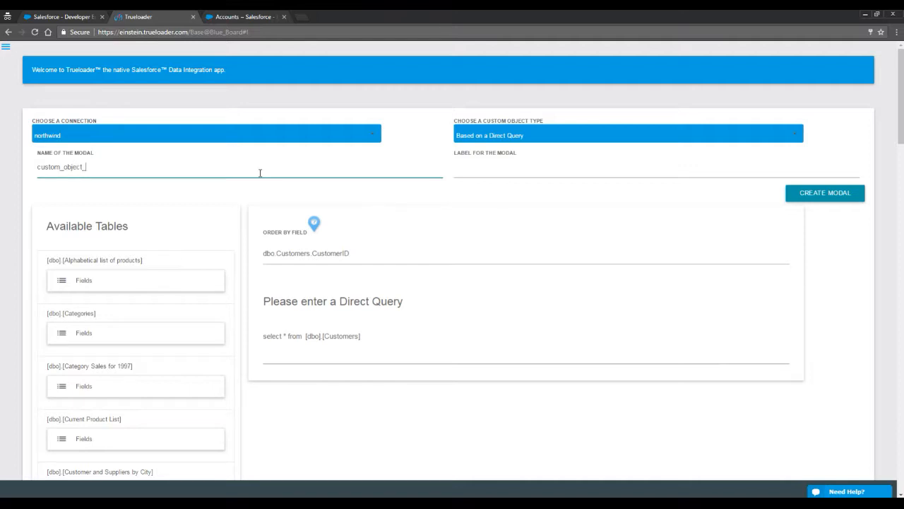
text(sql_customers)
key(ctrl+a)
click(514, 175)
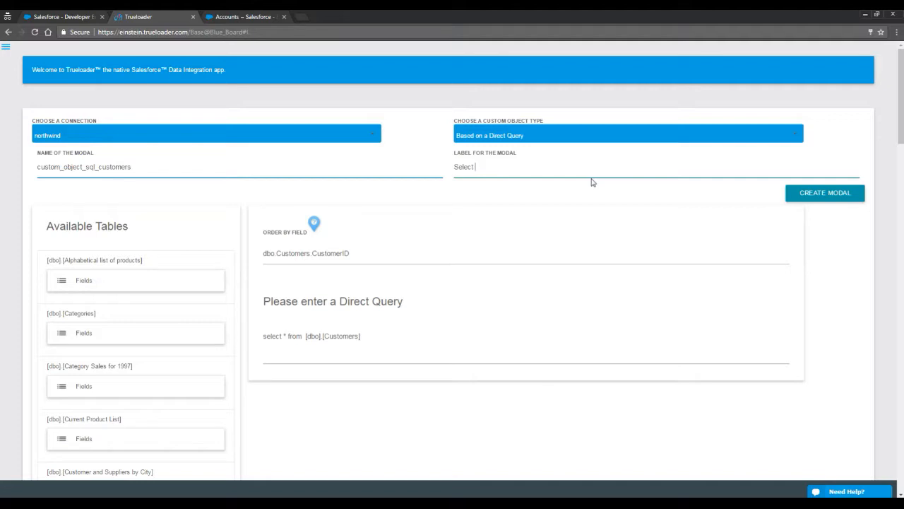
text(Select Sql Customer)
key(shift+Left)
key(shift+Left)
key(shift+Left)
key(shift+Left)
key(shift+Left)
key(shift+Left)
key(shift+Left)
key(shift+Left)
key(shift+Left)
key(shift+Left)
key(shift+Left)
key(shift+Left)
text(Customers from SQL Server - Custom Object)
click(820, 197)
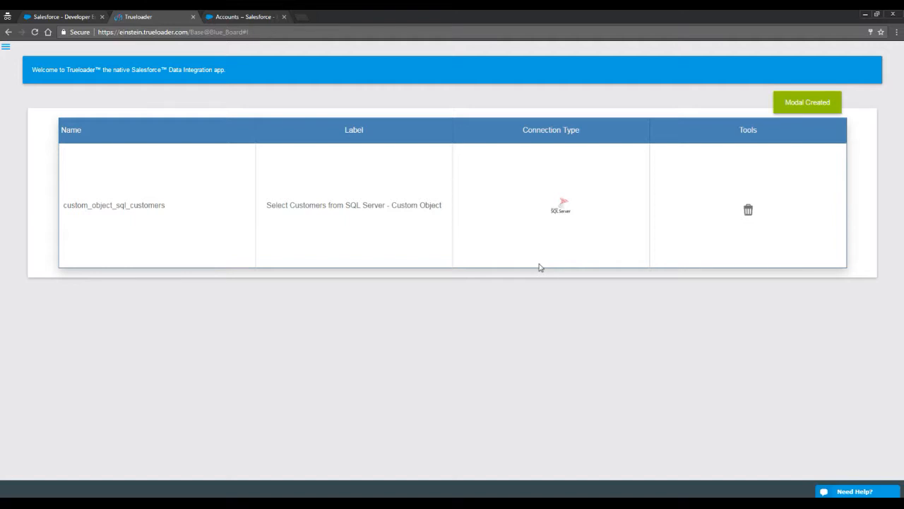
Create a transformation using northwind's custom_object_sql_customers as the source and confirm it.
click(6, 49)
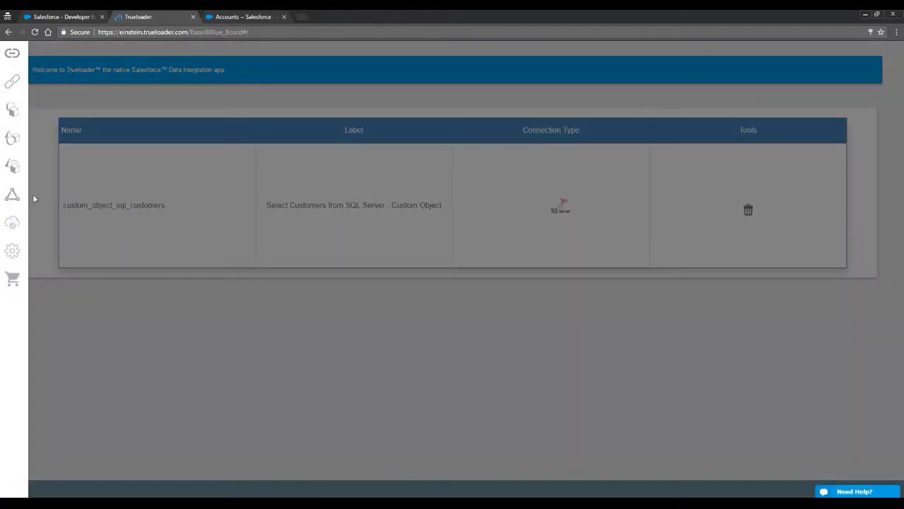
click(12, 169)
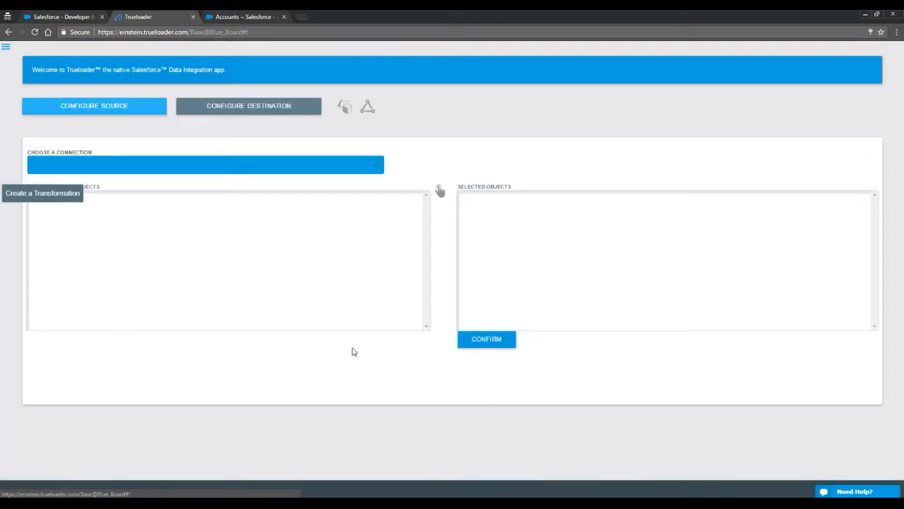
click(170, 169)
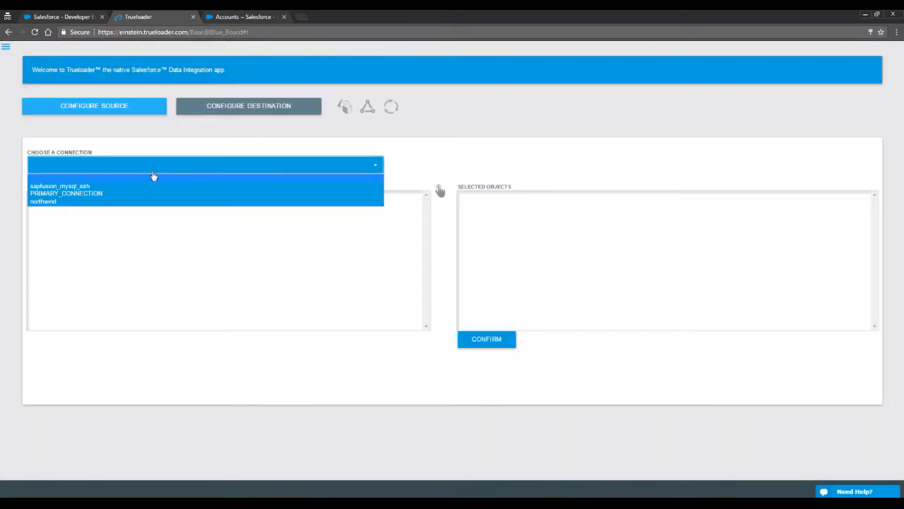
click(43, 201)
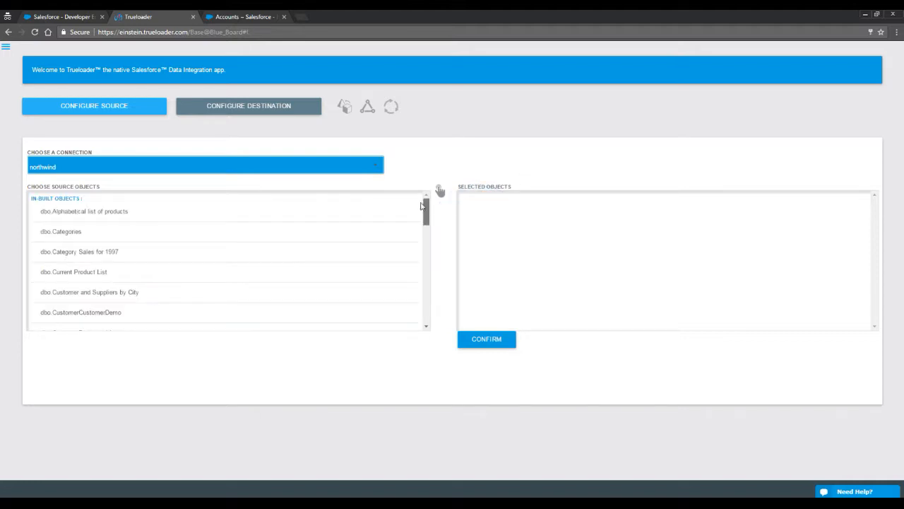
drag(426, 212, 426, 310)
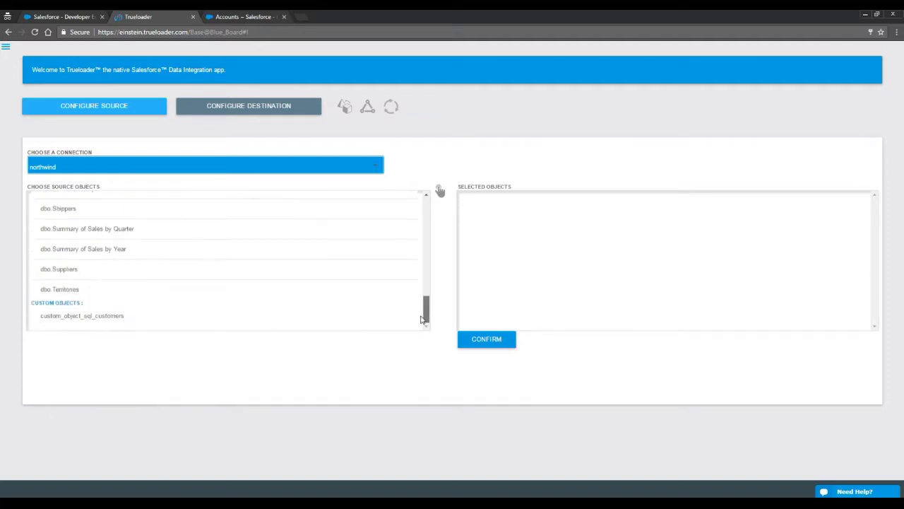
double_click(89, 319)
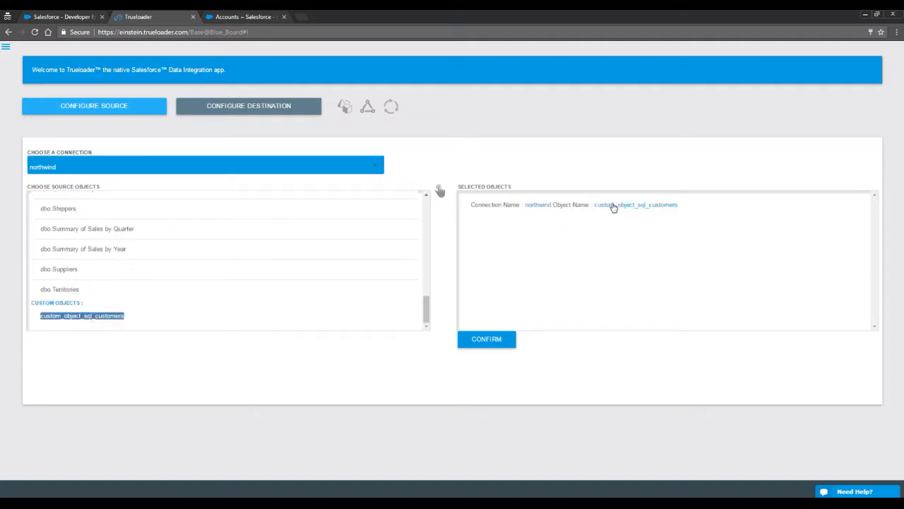
click(495, 341)
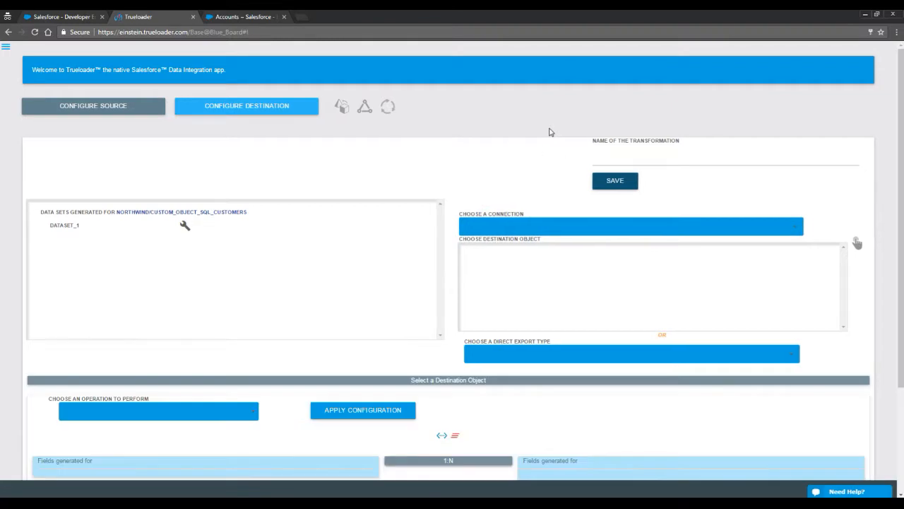
Use PRIMARY_CONNECTION as destination and set Account as DATASET_1's destination object.
click(528, 233)
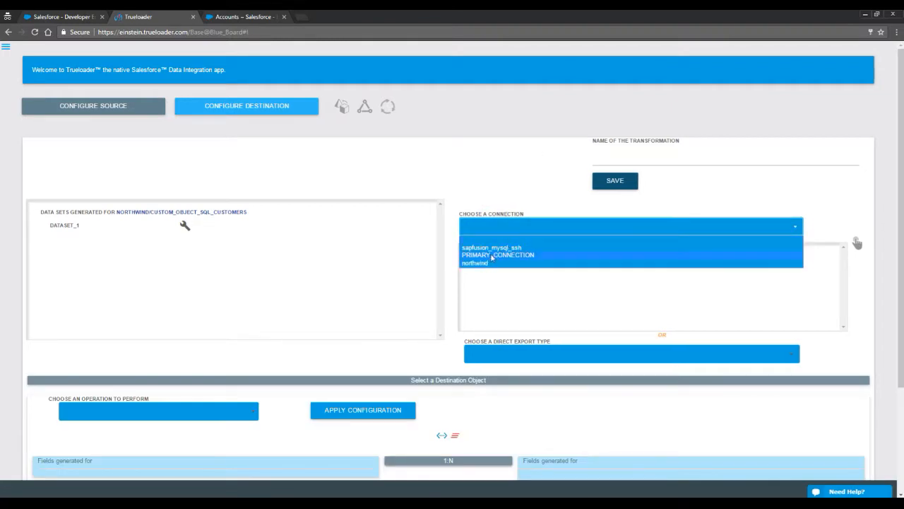
click(492, 259)
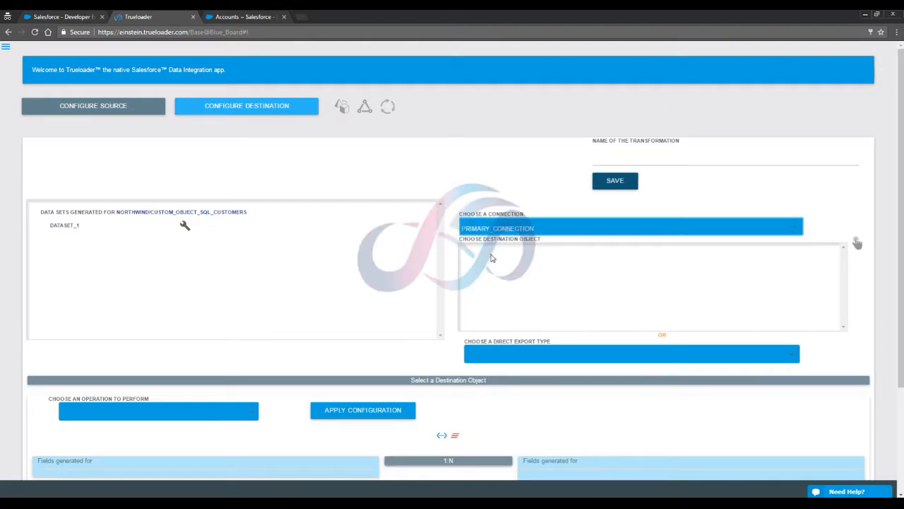
click(185, 226)
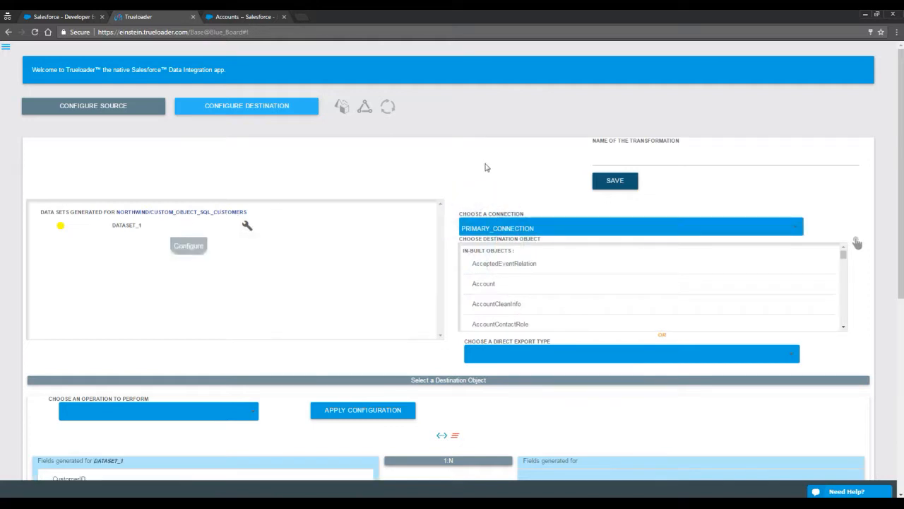
scroll(485, 167, down, 2)
scroll(487, 168, down, 2)
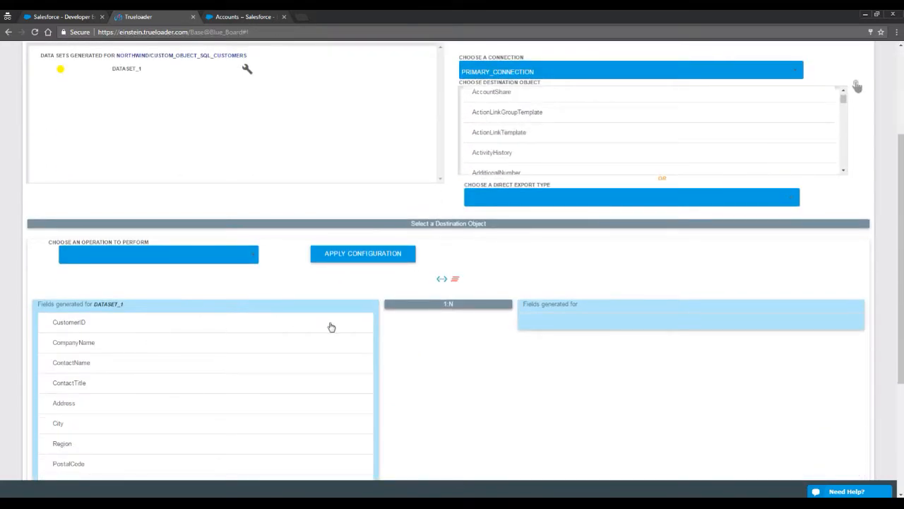
scroll(426, 327, down, 3)
scroll(498, 289, up, 5)
scroll(544, 269, down, 2)
scroll(544, 268, up, 4)
scroll(545, 271, down, 9)
scroll(545, 271, up, 9)
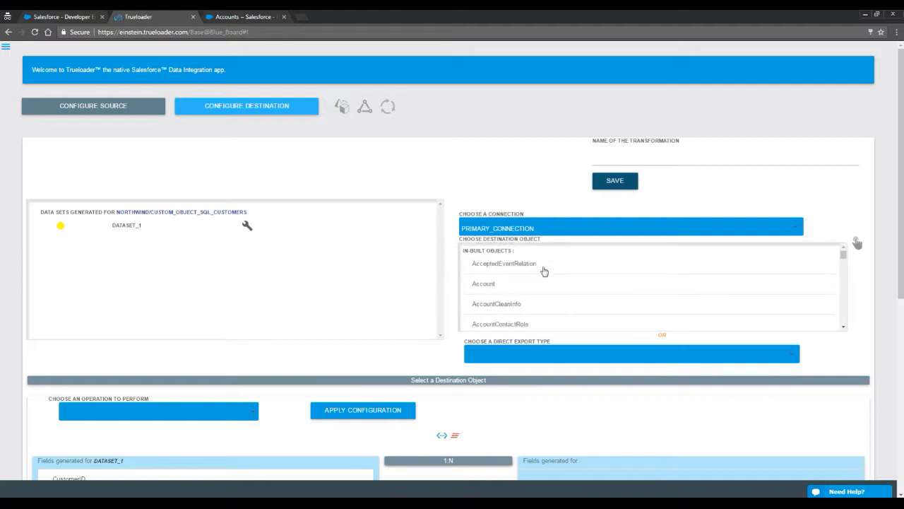
click(485, 285)
scroll(558, 148, down, 2)
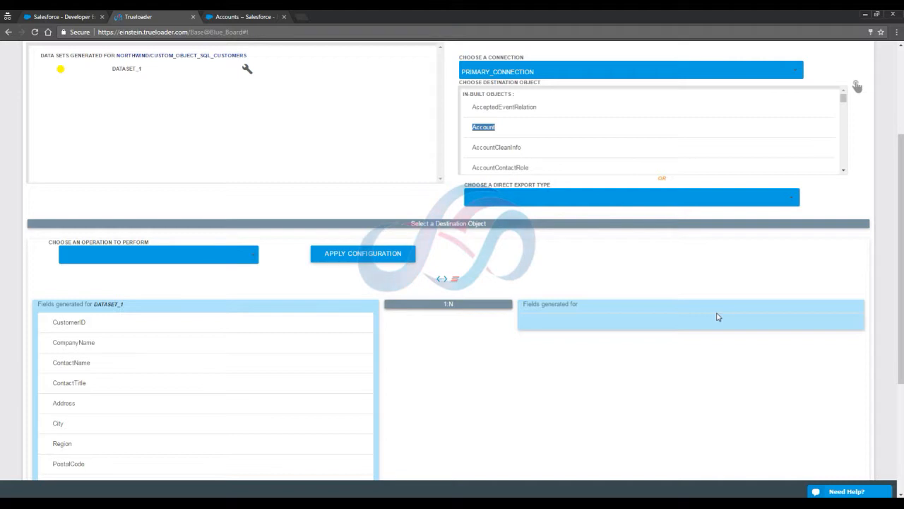
Map CustomerID to AccountNumber and Address to ShippingStreet.
scroll(639, 271, down, 2)
click(185, 169)
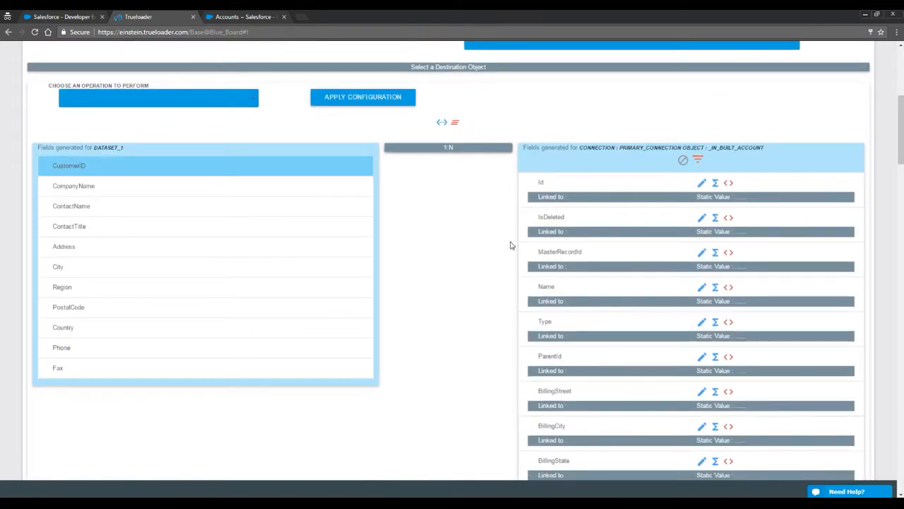
scroll(511, 245, down, 9)
scroll(498, 264, down, 2)
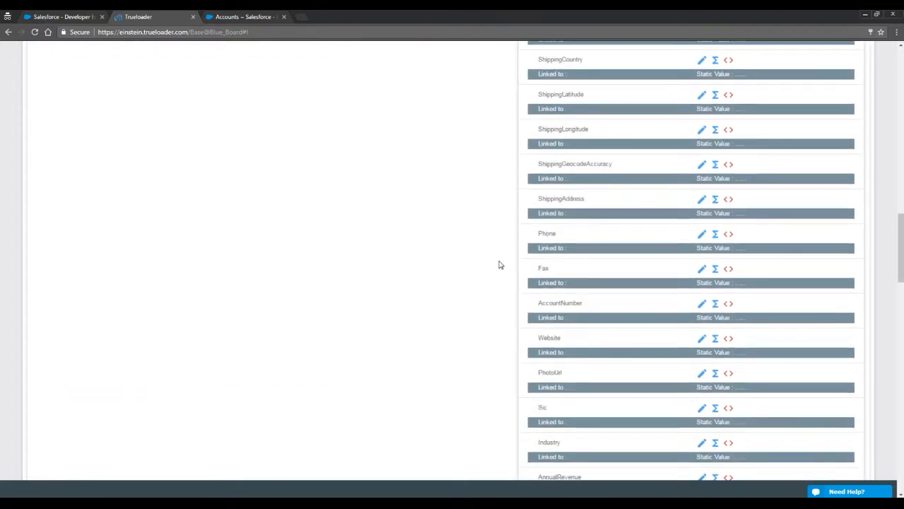
click(556, 310)
scroll(432, 306, up, 7)
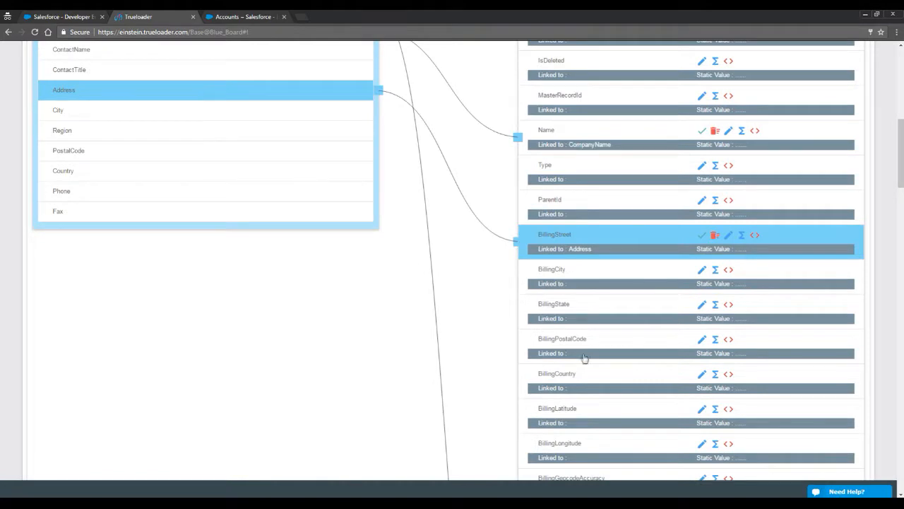
scroll(573, 350, down, 2)
click(570, 406)
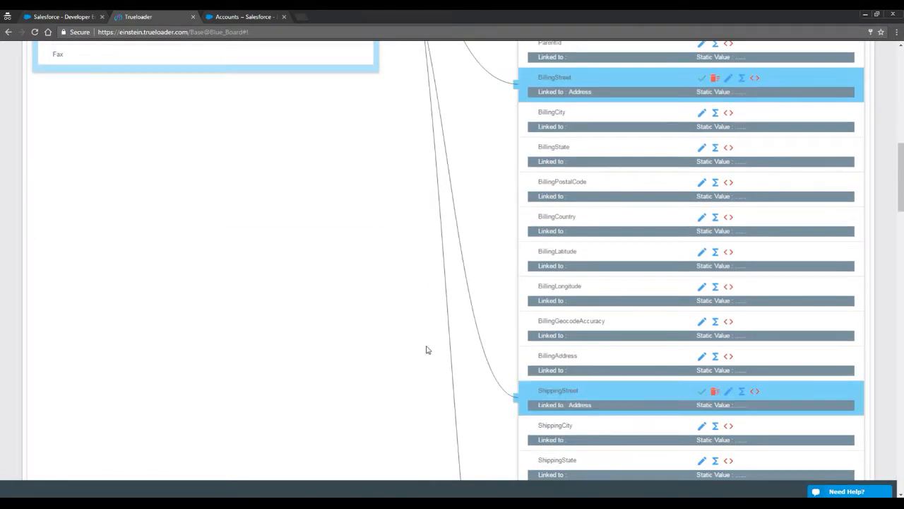
scroll(426, 347, up, 5)
Map City to BillingCity and Region to both BillingState and ShippingState.
click(122, 266)
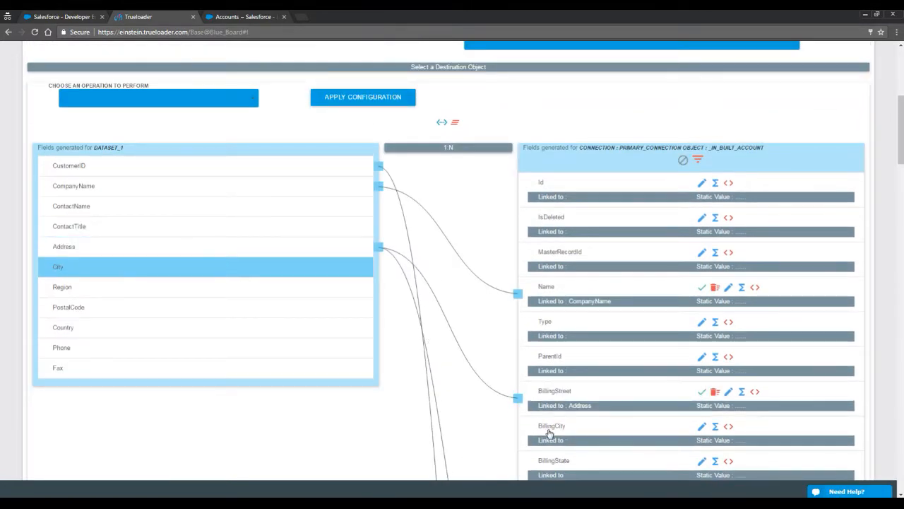
click(552, 428)
scroll(552, 428, down, 2)
scroll(592, 417, down, 2)
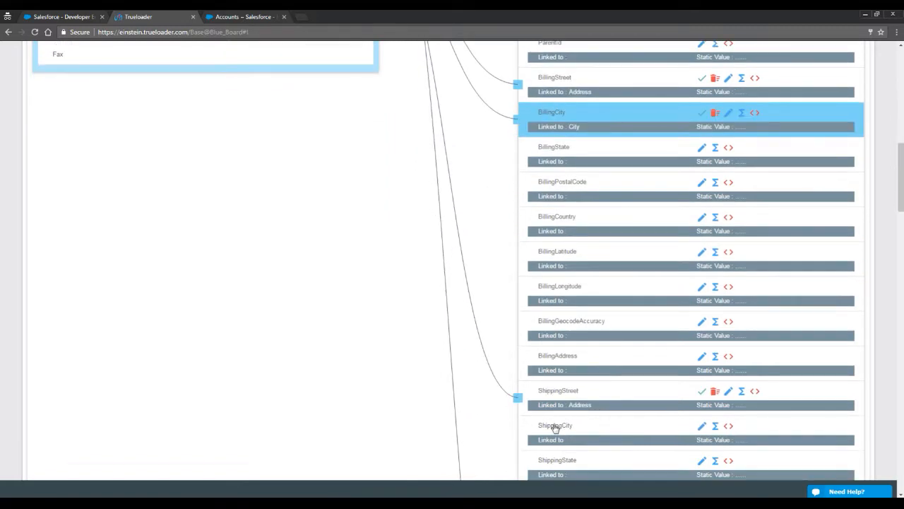
scroll(388, 342, up, 4)
click(107, 290)
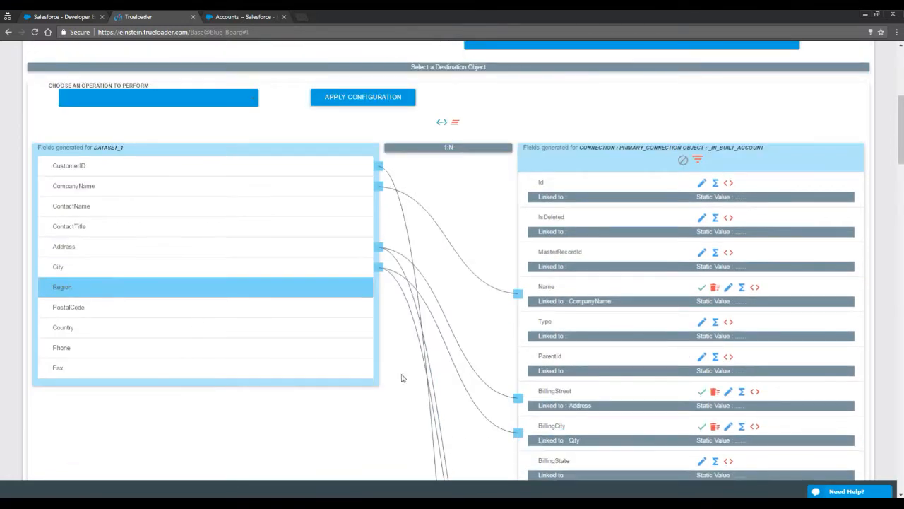
click(543, 460)
scroll(499, 379, down, 4)
click(565, 474)
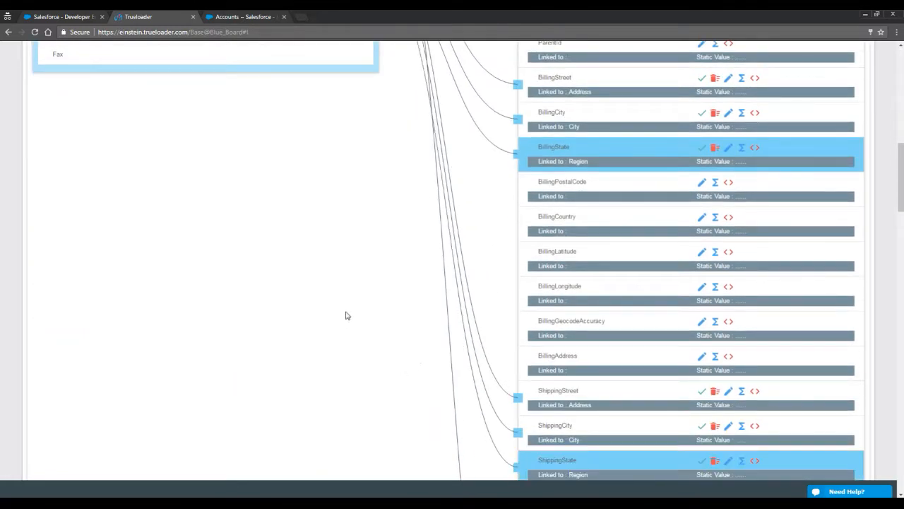
scroll(346, 318, up, 4)
Map PostalCode to BillingPostalCode and Country to both BillingCountry and ShippingCountry.
click(89, 306)
scroll(384, 320, down, 2)
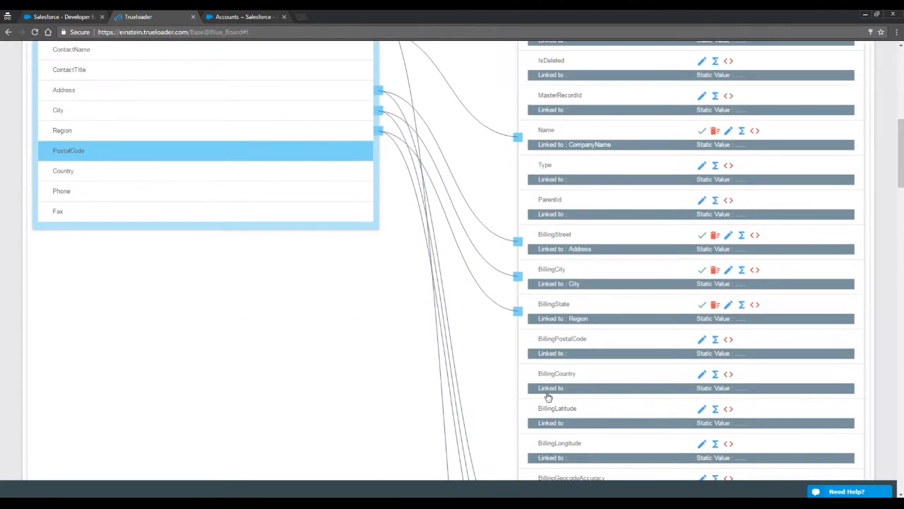
click(559, 332)
scroll(544, 368, down, 4)
scroll(339, 318, up, 4)
click(69, 177)
click(588, 387)
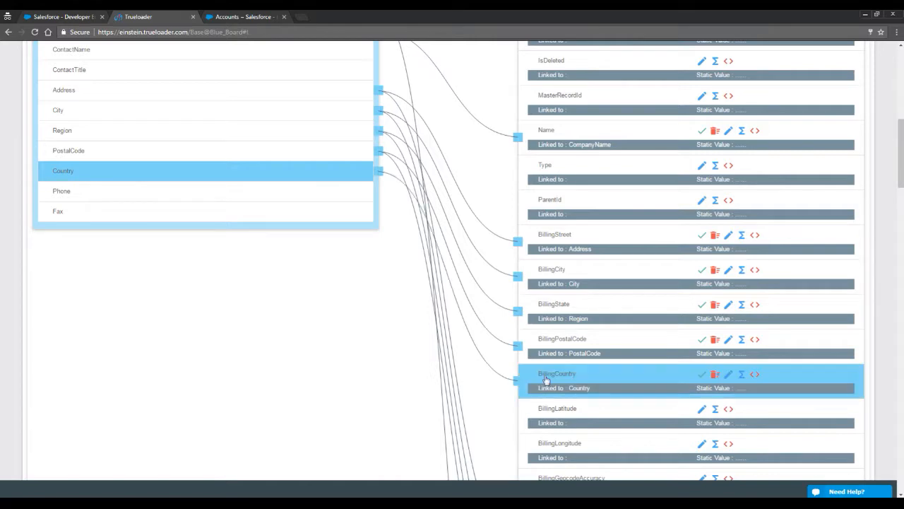
scroll(487, 374, down, 4)
click(557, 380)
scroll(359, 364, up, 4)
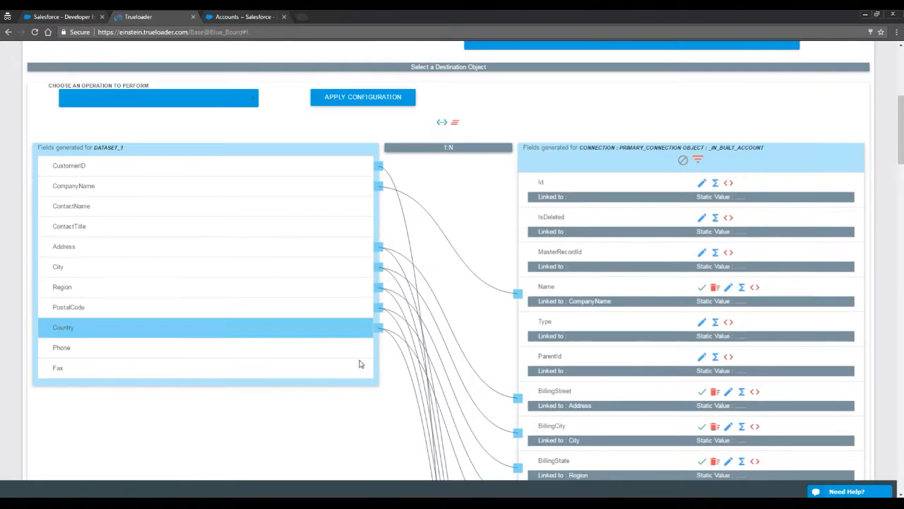
Map Phone to the Account Phone field and Fax to the Account Fax field.
click(149, 349)
scroll(395, 380, down, 4)
scroll(396, 380, down, 2)
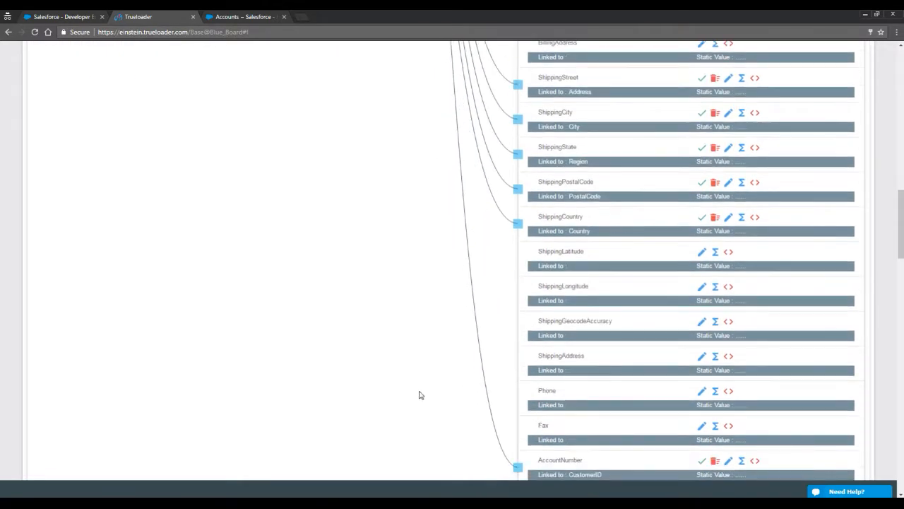
click(548, 399)
scroll(45, 238, up, 6)
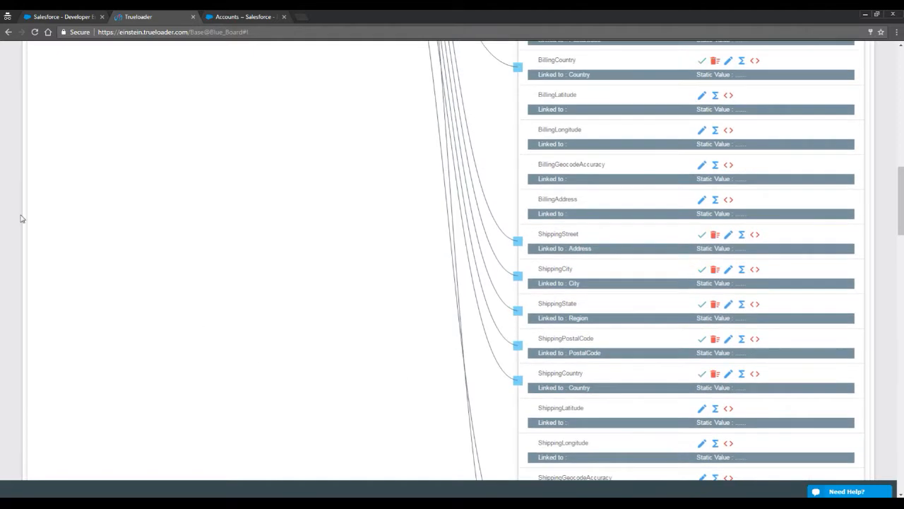
click(93, 222)
scroll(395, 318, down, 8)
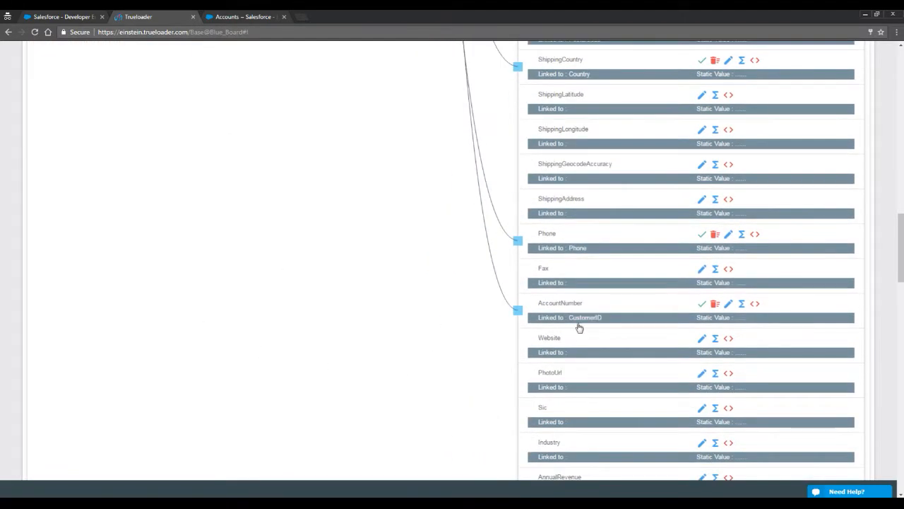
click(539, 268)
scroll(297, 212, up, 6)
scroll(297, 212, up, 4)
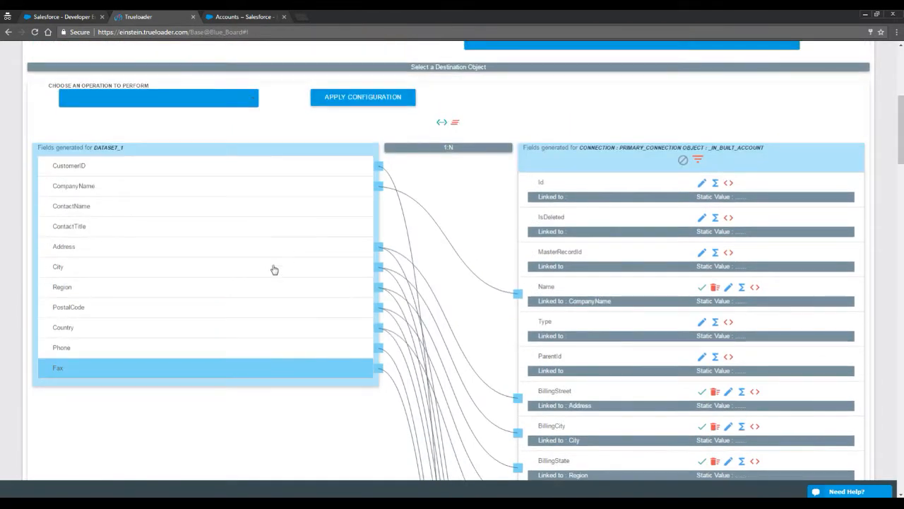
click(221, 374)
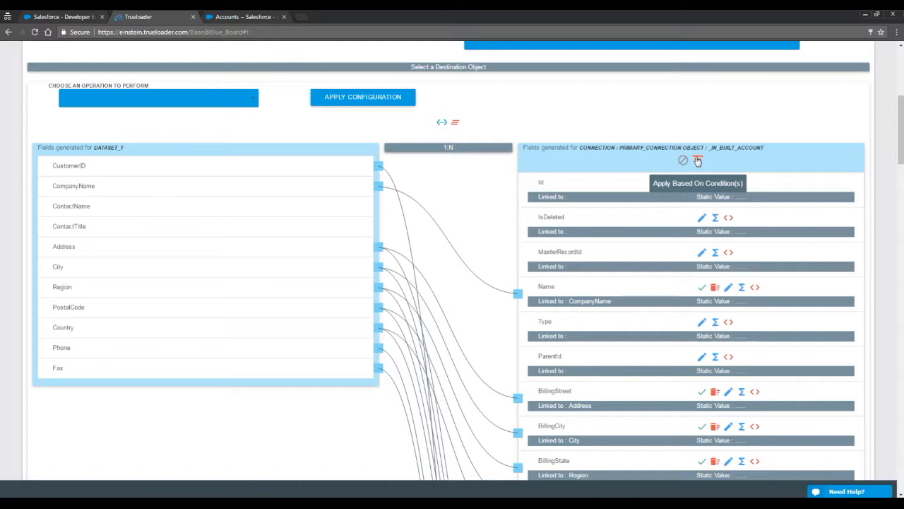
Verify CustomerID links to AccountNumber, then open the Apply Based On Condition(s) editor.
click(177, 169)
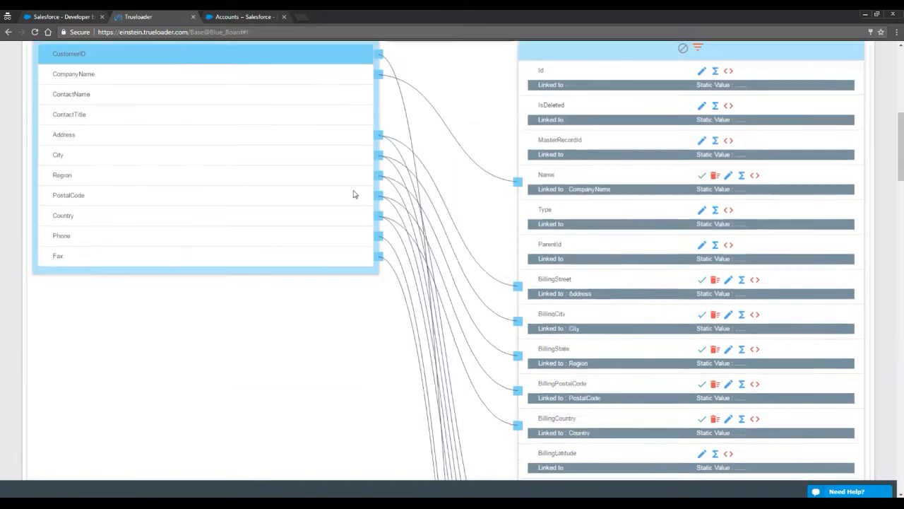
scroll(348, 223, down, 9)
scroll(347, 224, up, 6)
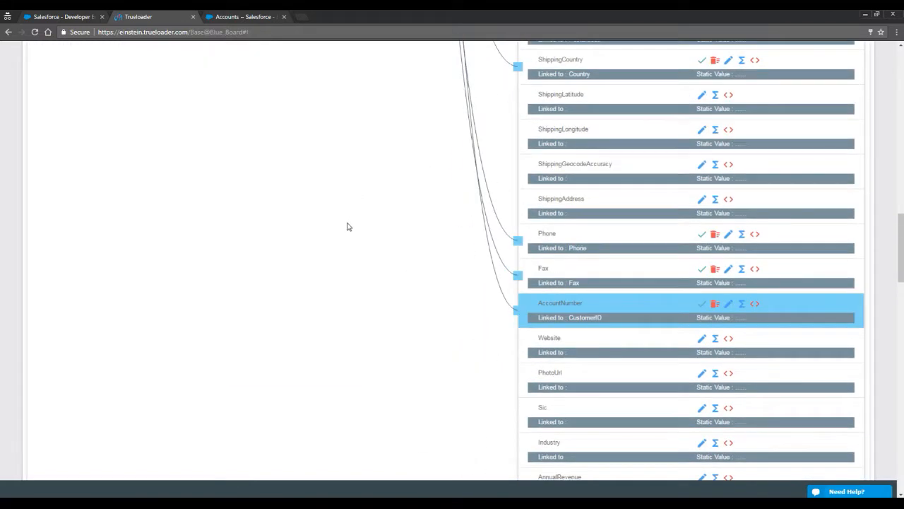
scroll(347, 226, up, 10)
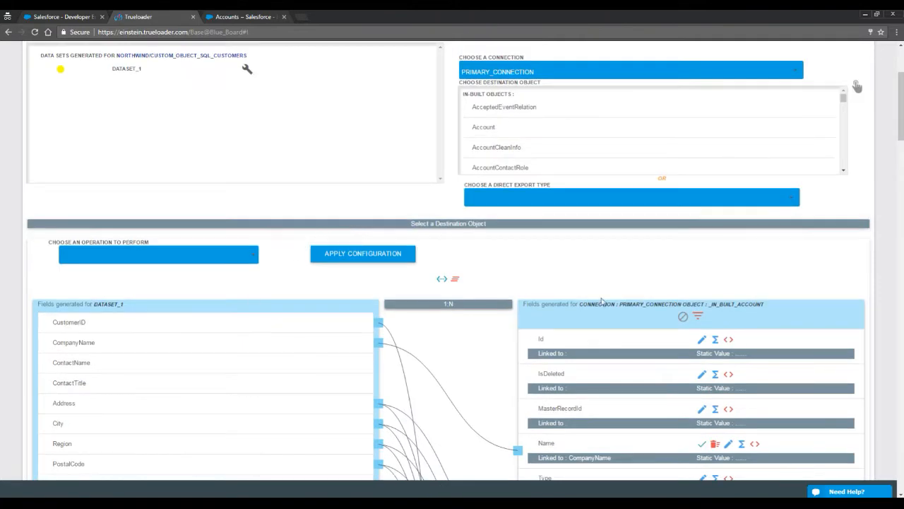
click(696, 316)
scroll(475, 325, down, 5)
scroll(476, 325, down, 15)
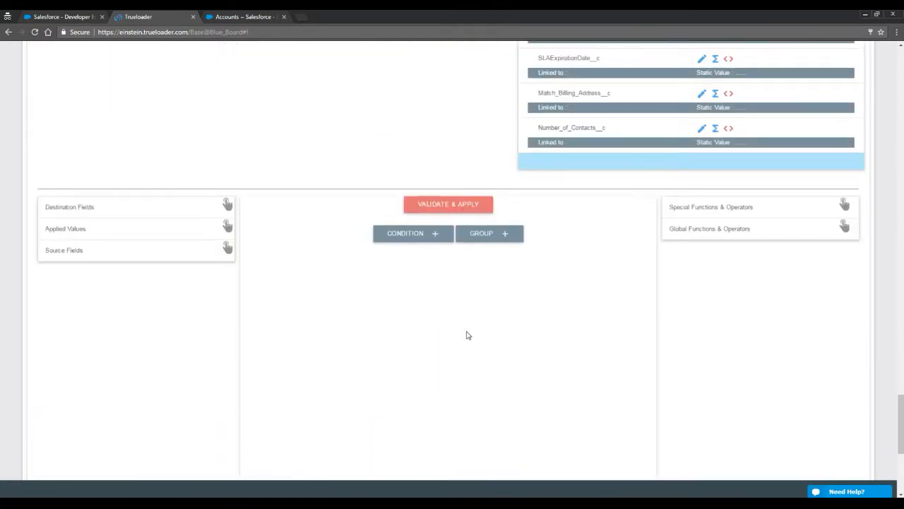
Add the condition AccountNumber = CustomerID and validate and apply it.
click(412, 238)
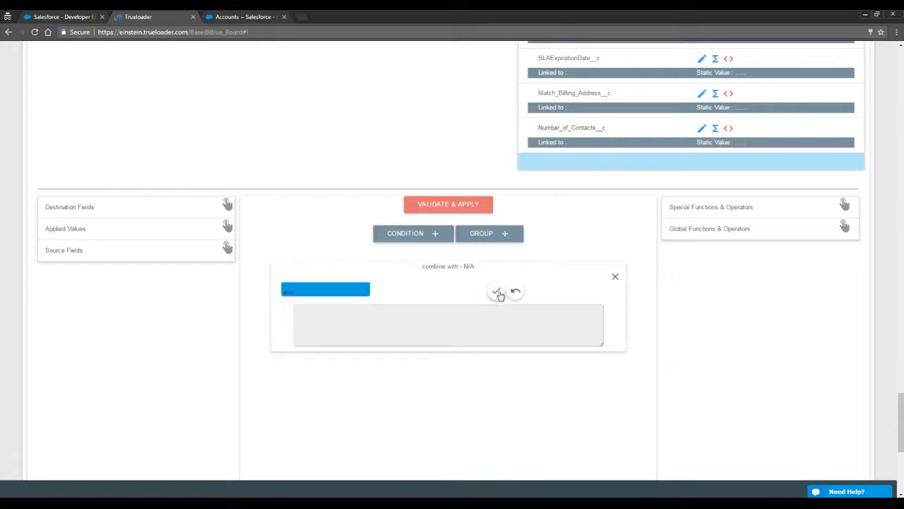
click(144, 209)
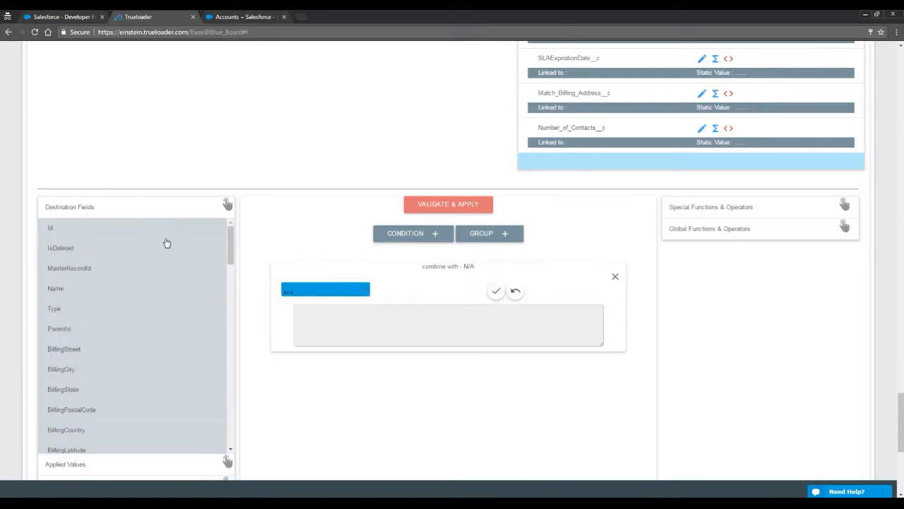
scroll(124, 323, down, 7)
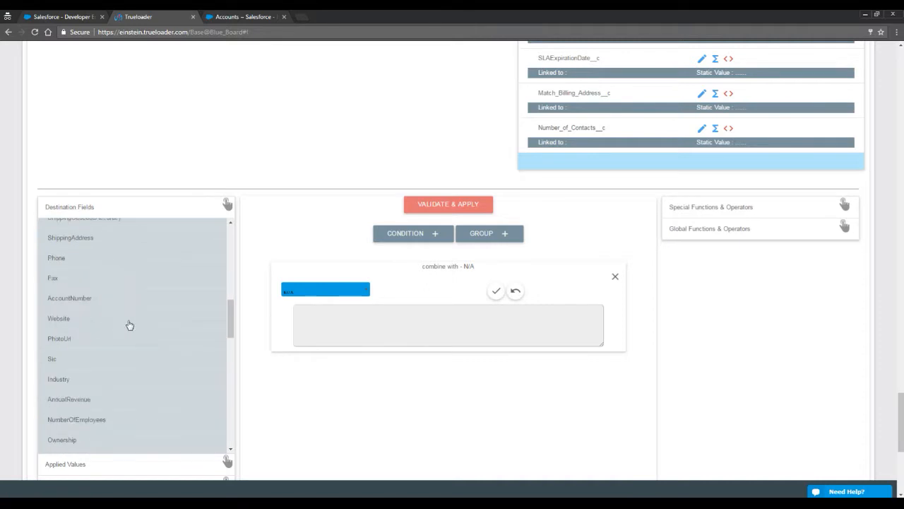
click(92, 284)
click(113, 212)
click(398, 313)
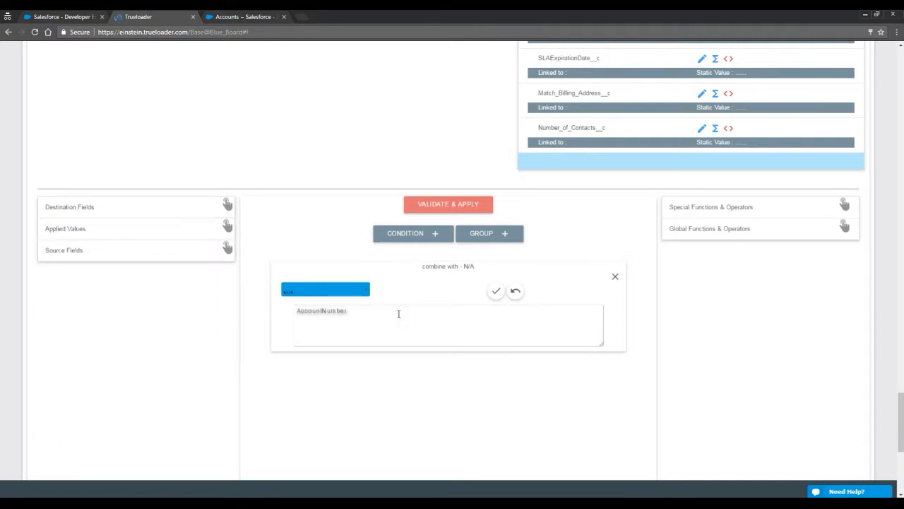
click(157, 251)
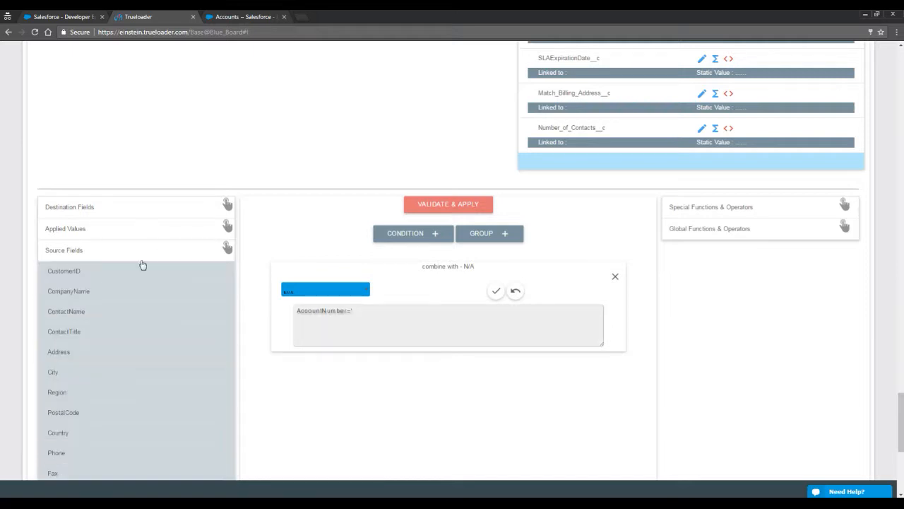
click(95, 275)
click(452, 310)
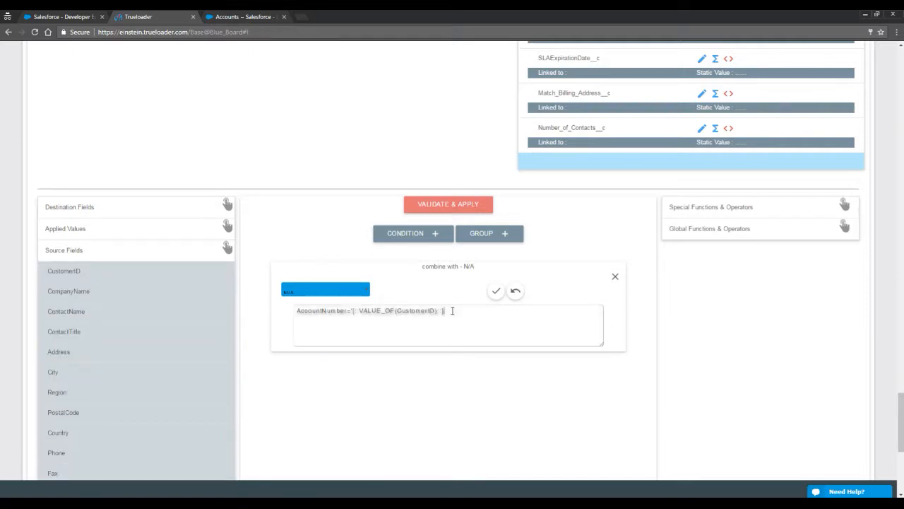
click(458, 205)
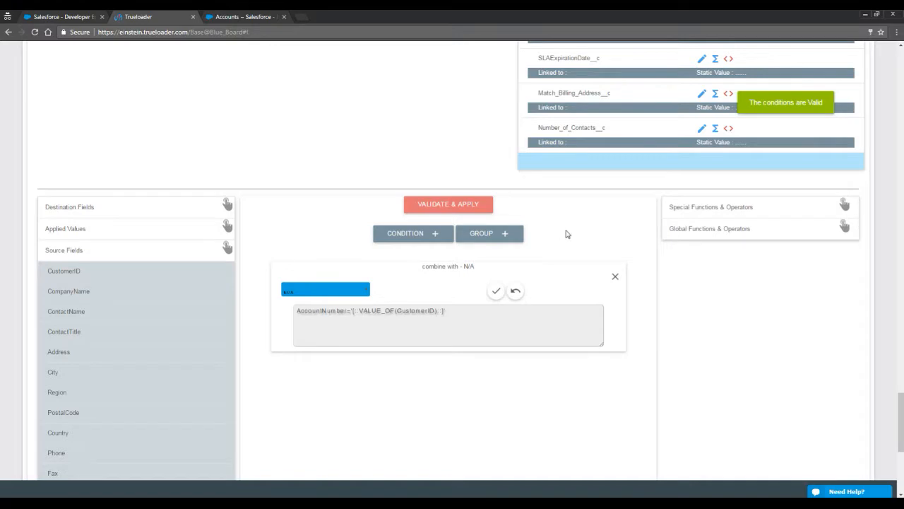
Show the operation options: None, Strict, Use All, Soft Delete and Hard Delete.
scroll(565, 236, up, 4)
scroll(474, 265, up, 10)
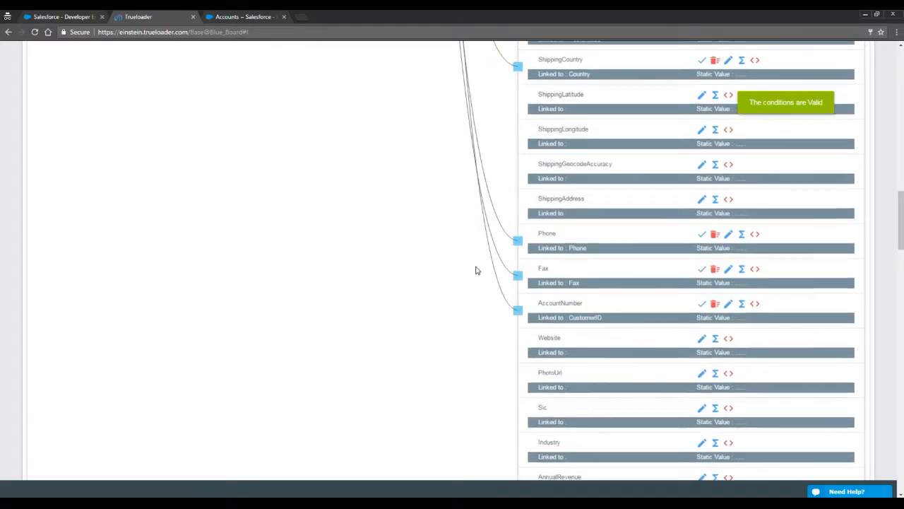
scroll(475, 270, up, 8)
click(219, 258)
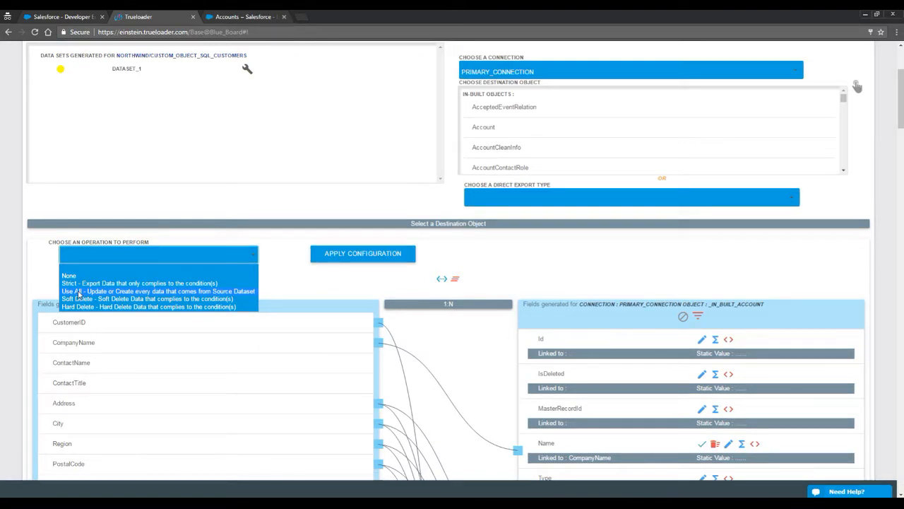
Choose the Use All (Update or Create) operation and apply the Account mapping configuration.
click(79, 292)
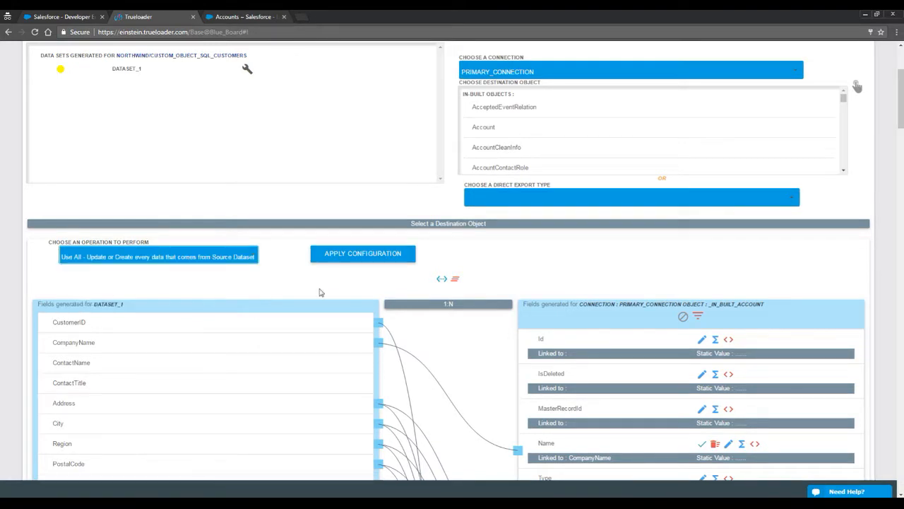
click(366, 255)
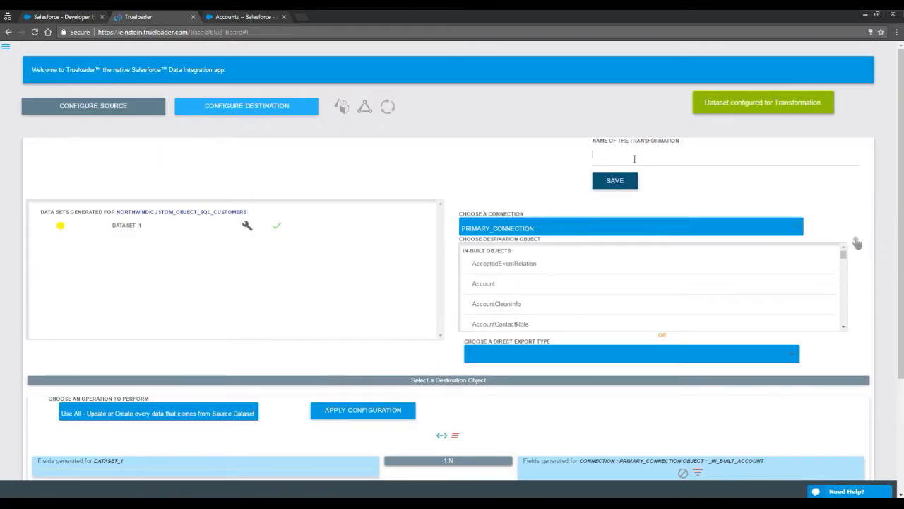
Save the transformation under the name sync_sql_customers_to_accounts.
click(635, 159)
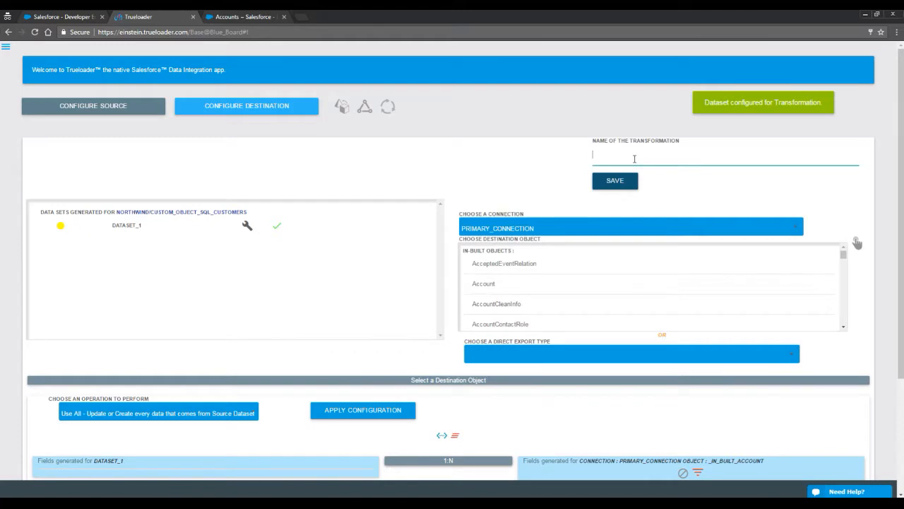
text(sync)
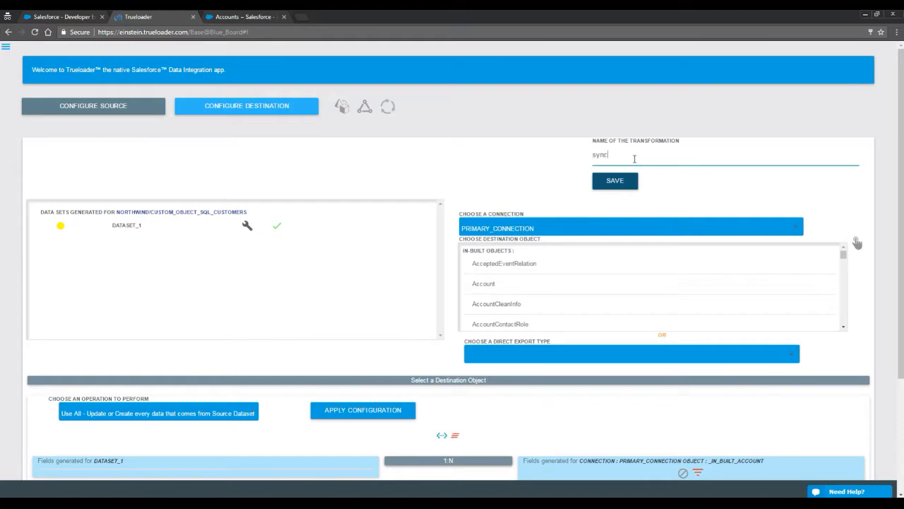
text(_sql_customers_to_accounts)
click(633, 182)
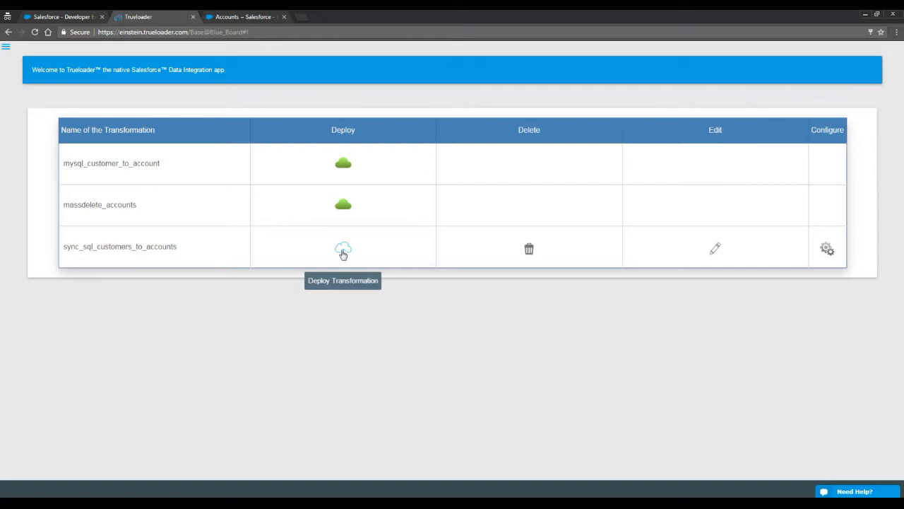
Deploy the transformation and turn on continuous sync for it in Manage Deployments.
click(343, 251)
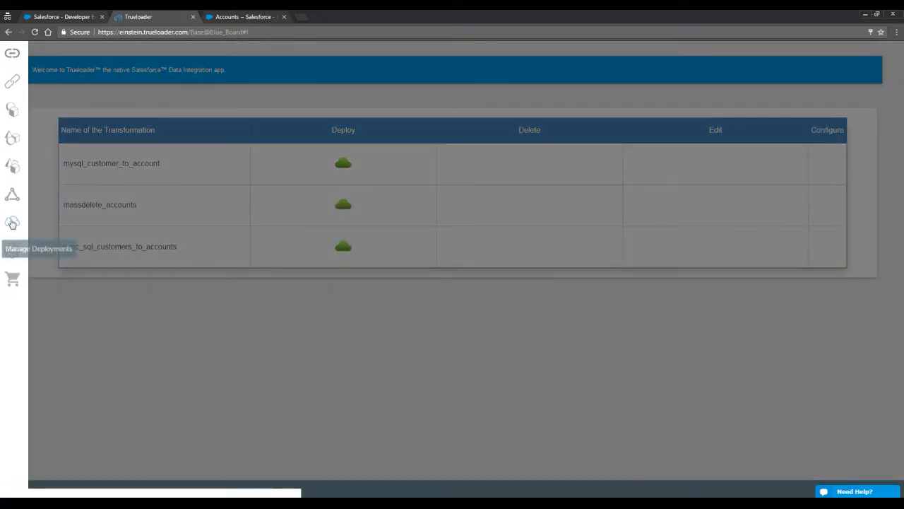
click(12, 222)
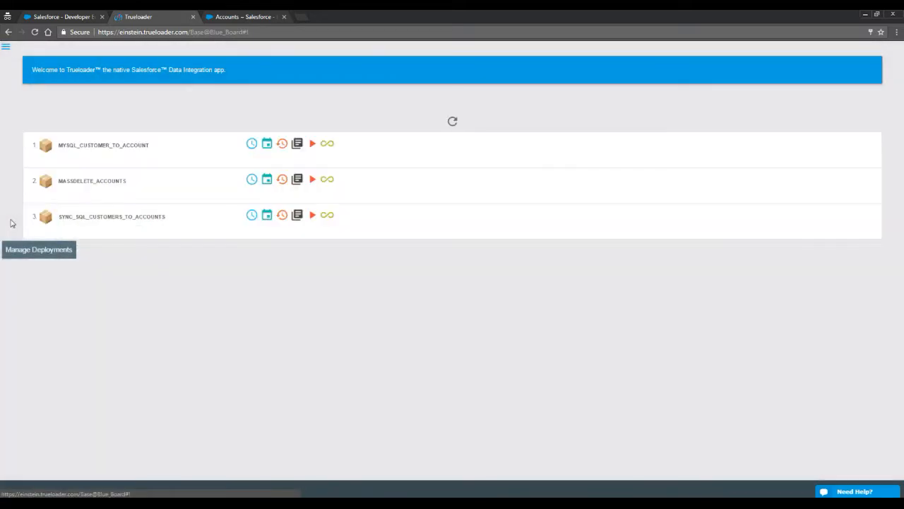
click(331, 222)
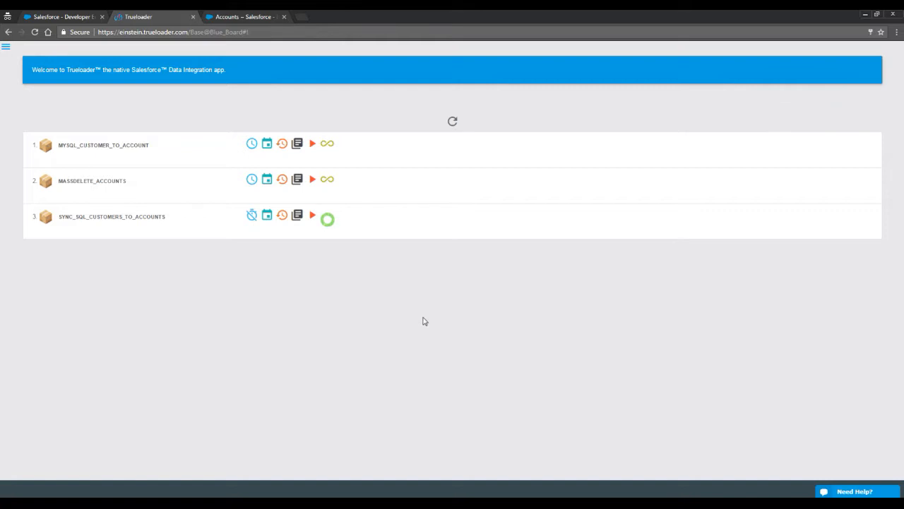
click(233, 17)
click(163, 188)
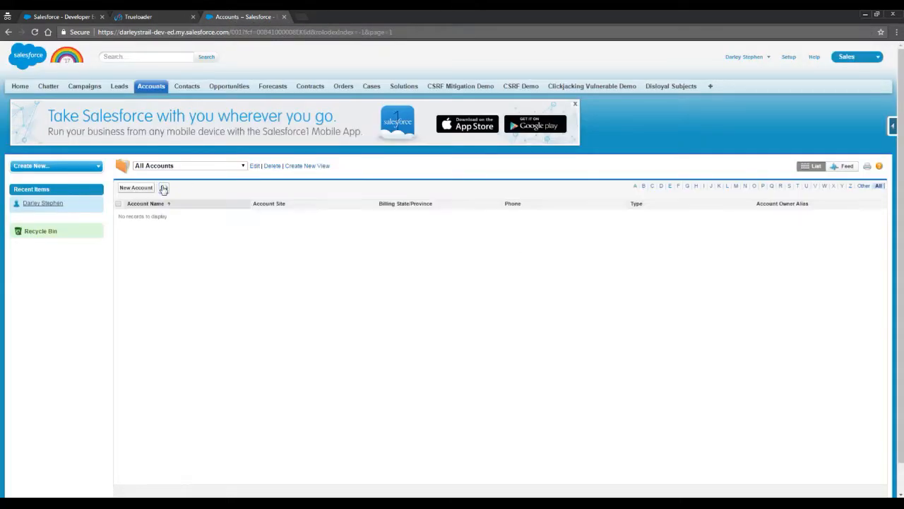
click(163, 188)
click(163, 188)
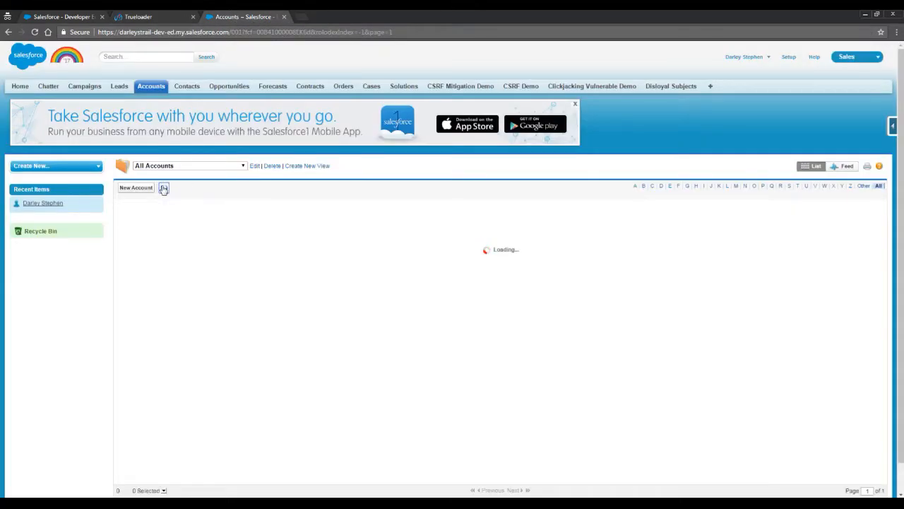
click(163, 188)
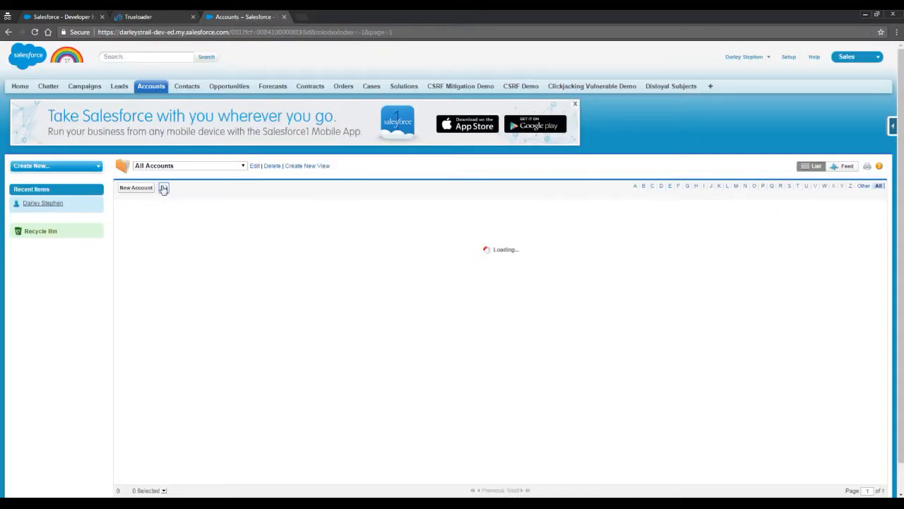
click(160, 14)
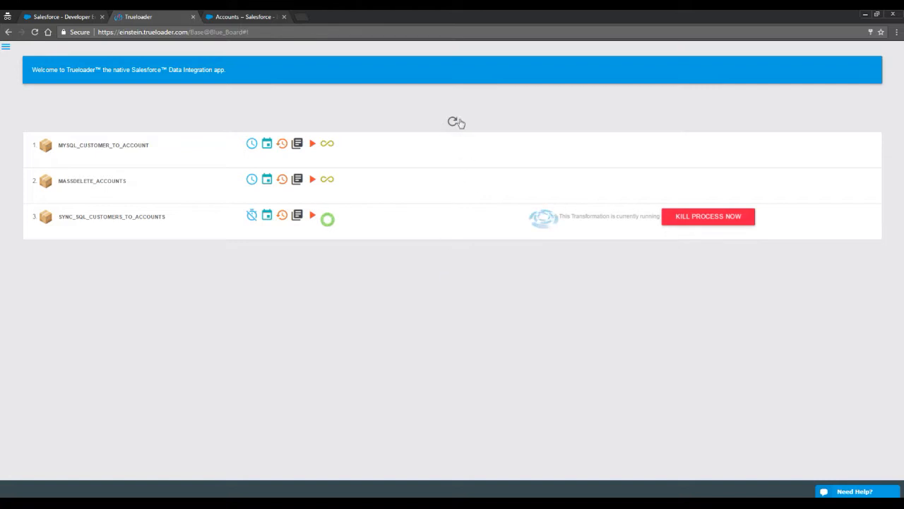
Refresh the jobs and check job 3's run log shows 91 rows processed.
click(455, 123)
click(451, 124)
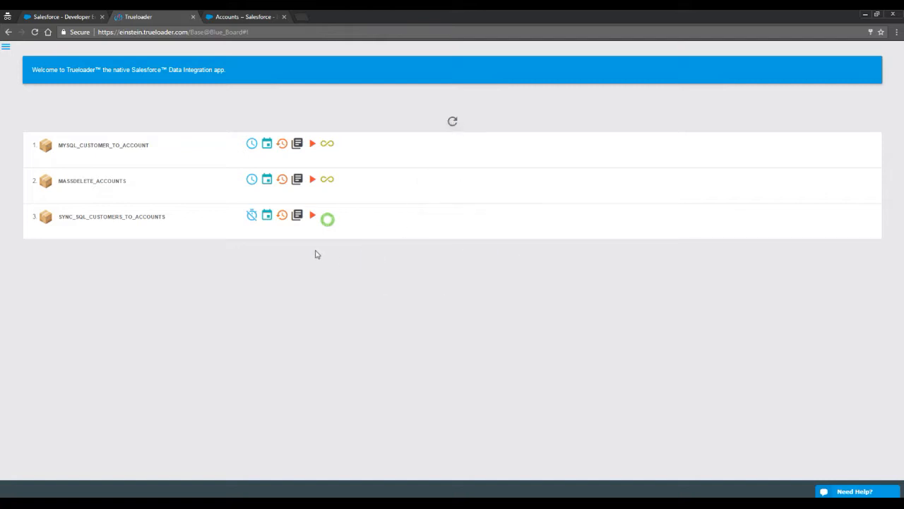
click(281, 216)
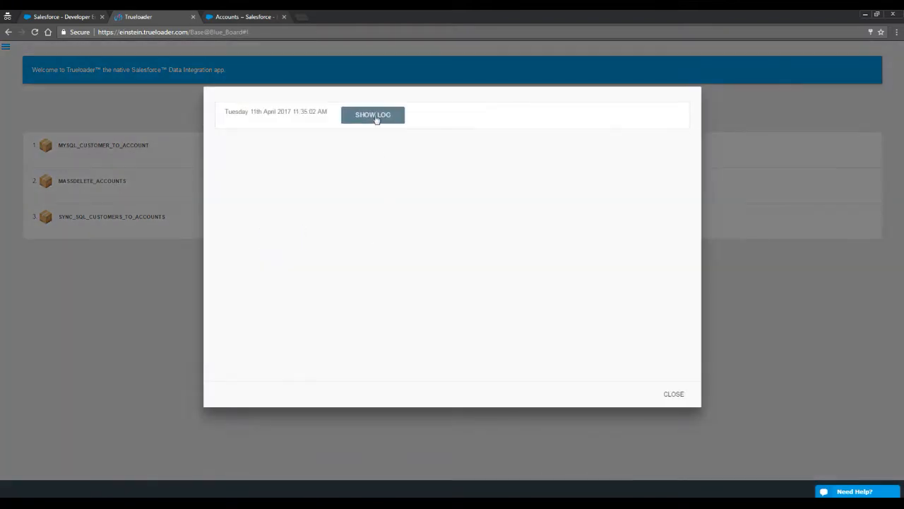
click(377, 118)
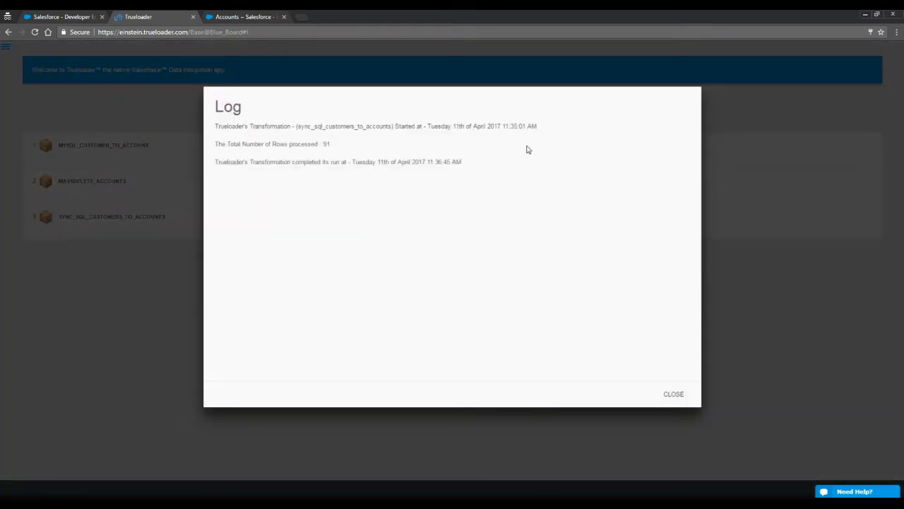
click(684, 397)
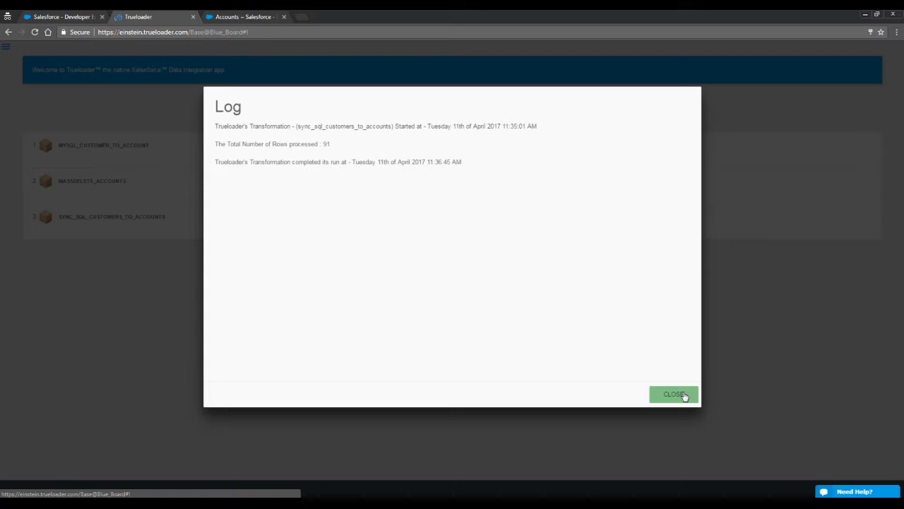
click(682, 394)
click(682, 395)
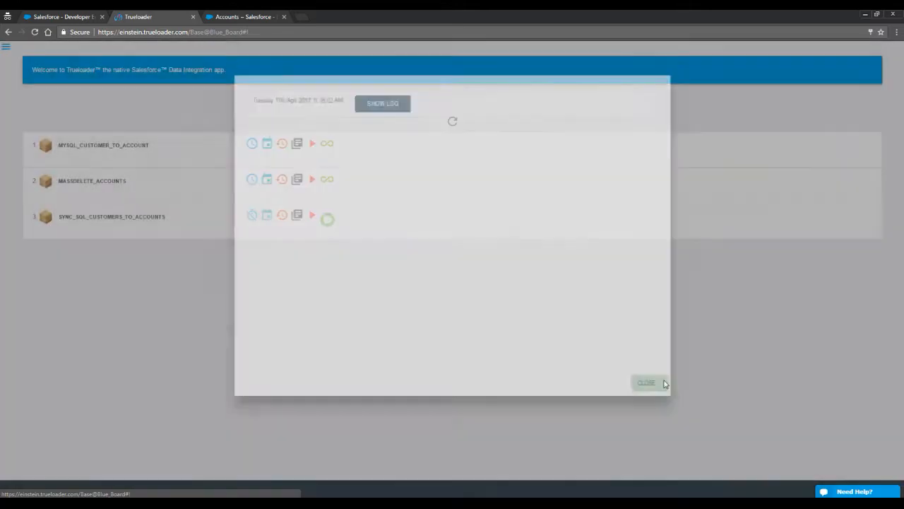
click(237, 14)
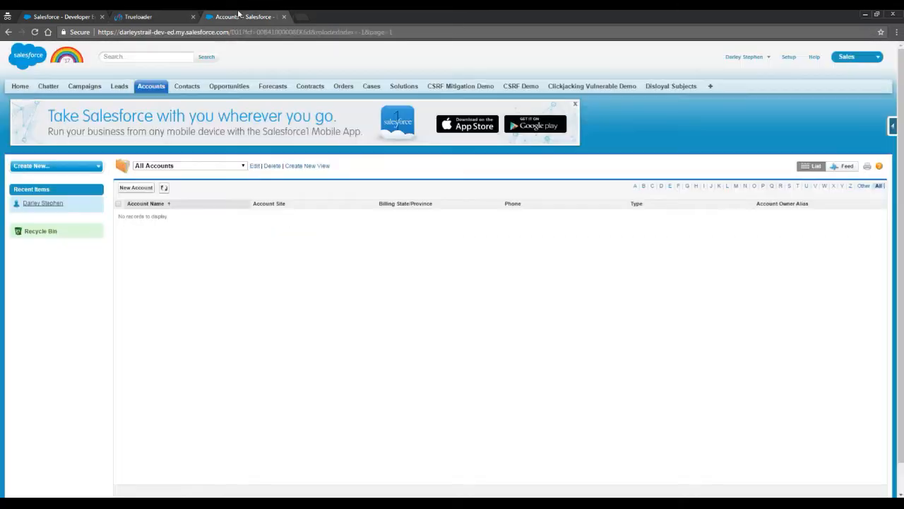
Reload All Accounts and scroll through the 91 synced customer accounts.
click(164, 189)
scroll(357, 295, down, 5)
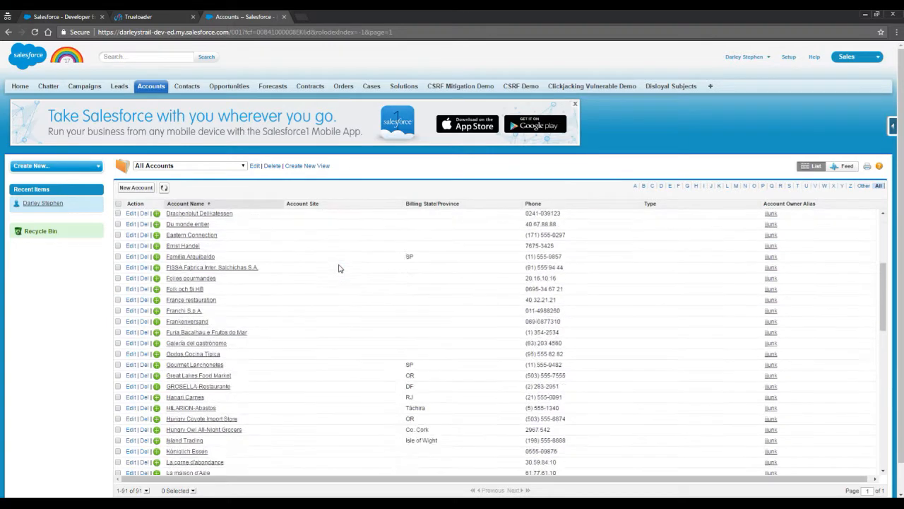
click(163, 16)
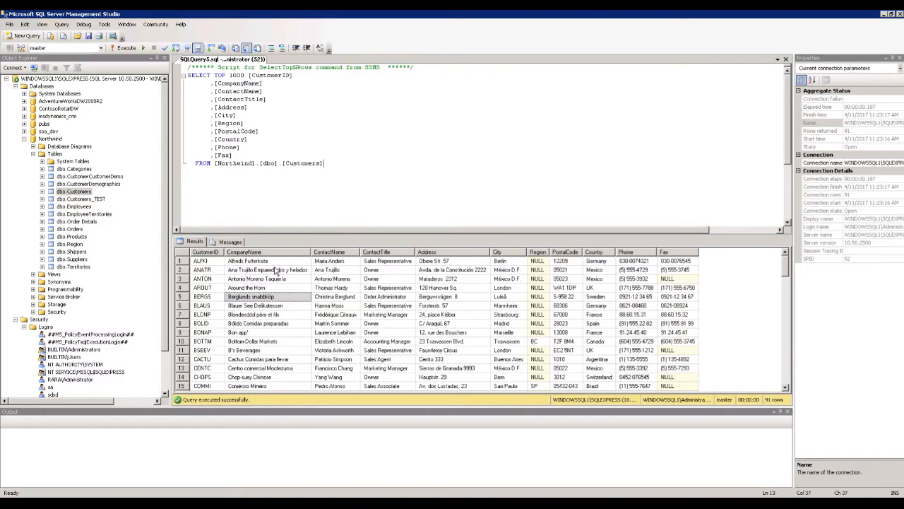
mouse_move(617, 17)
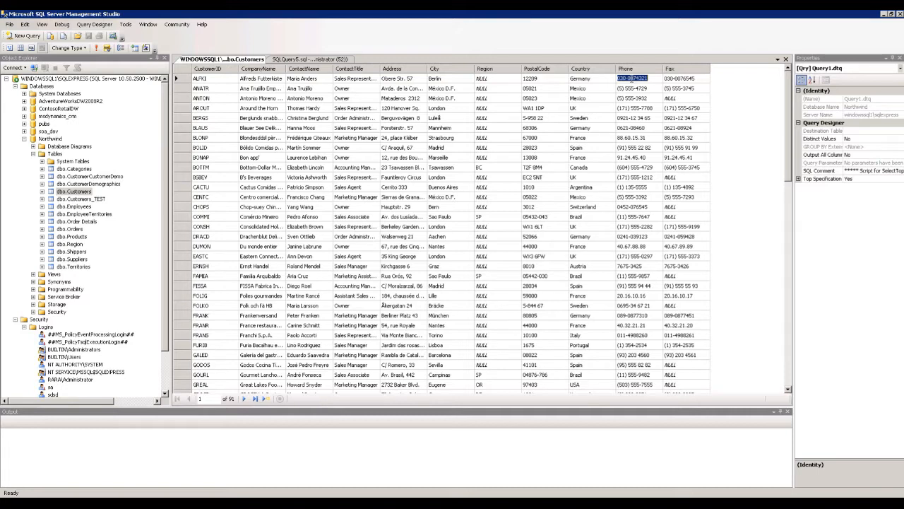
text(1800-000-000)
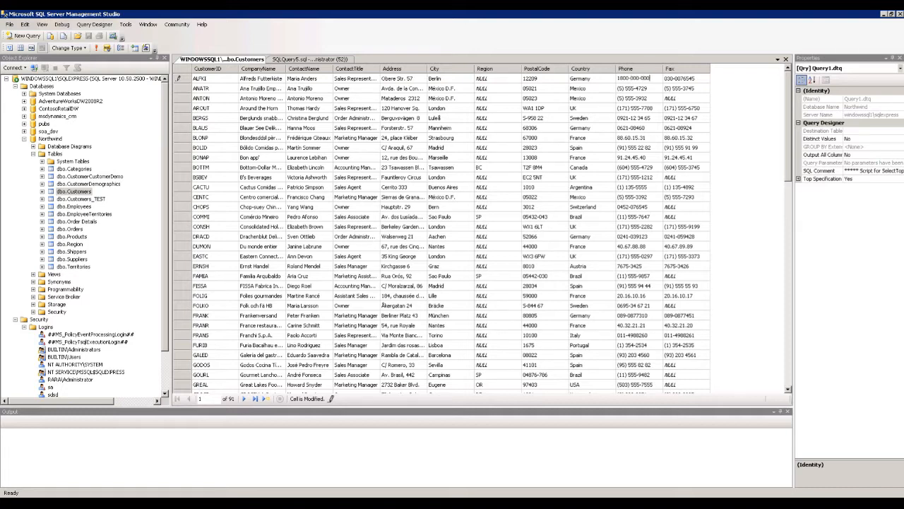
click(298, 146)
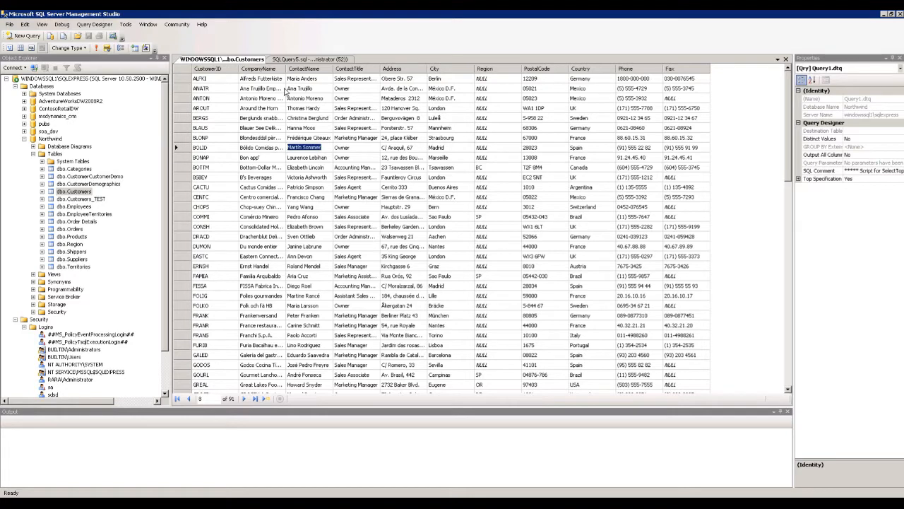
Change Berglunds snabbköp's PostalCode from S-958 22 to S-007007.
click(274, 99)
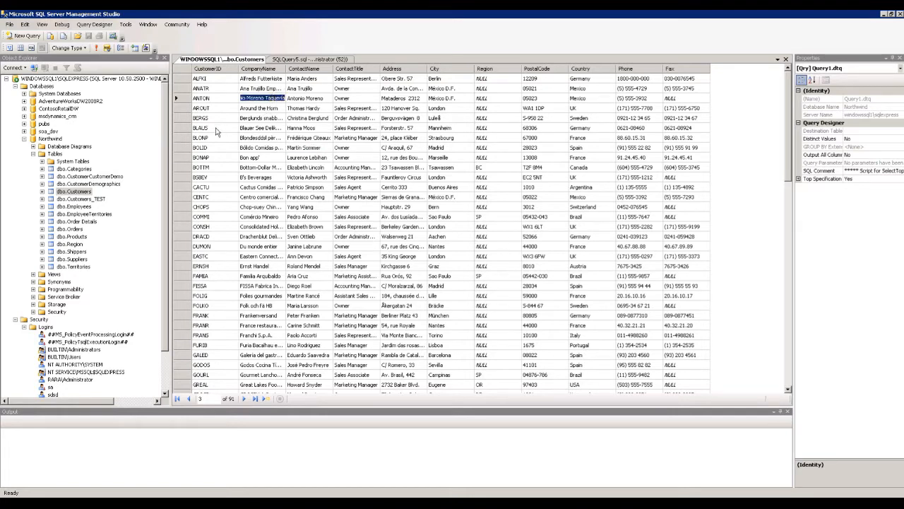
key(Down)
key(Down)
click(311, 120)
click(378, 120)
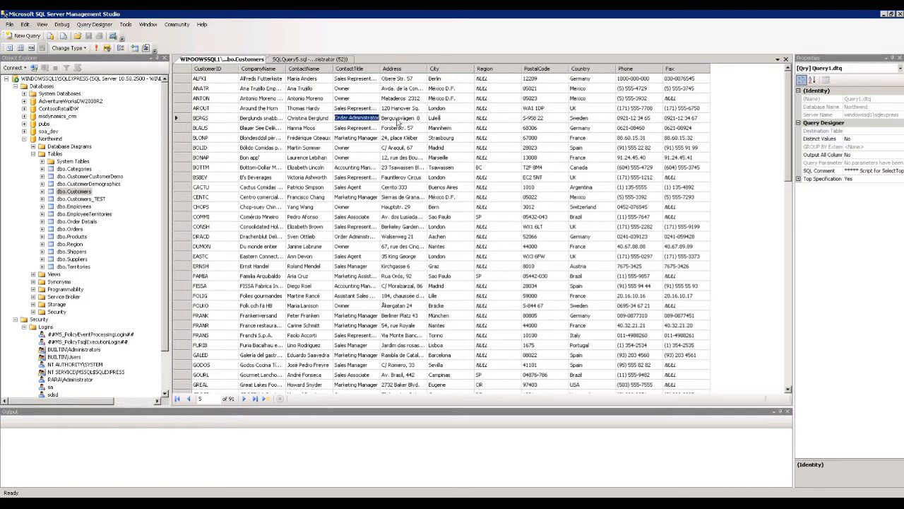
click(409, 121)
click(450, 122)
click(578, 121)
click(556, 118)
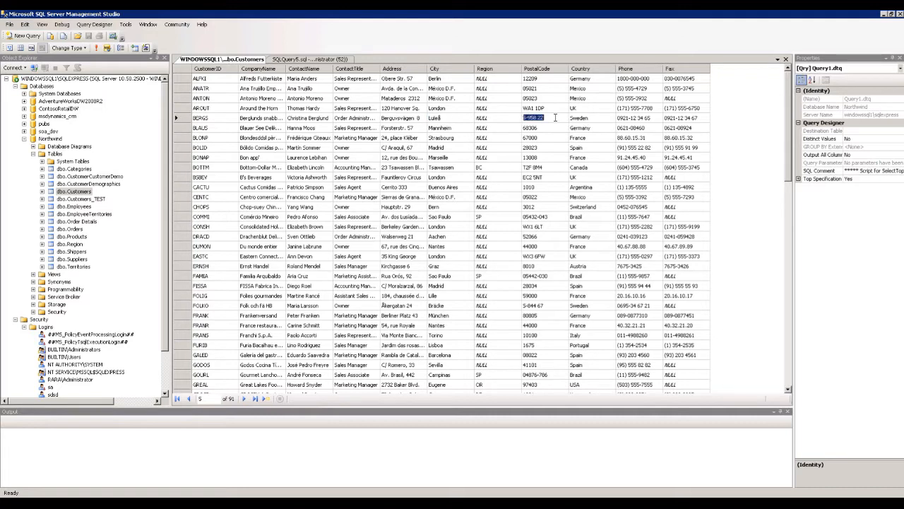
key(Right)
key(shift+End)
text(00)
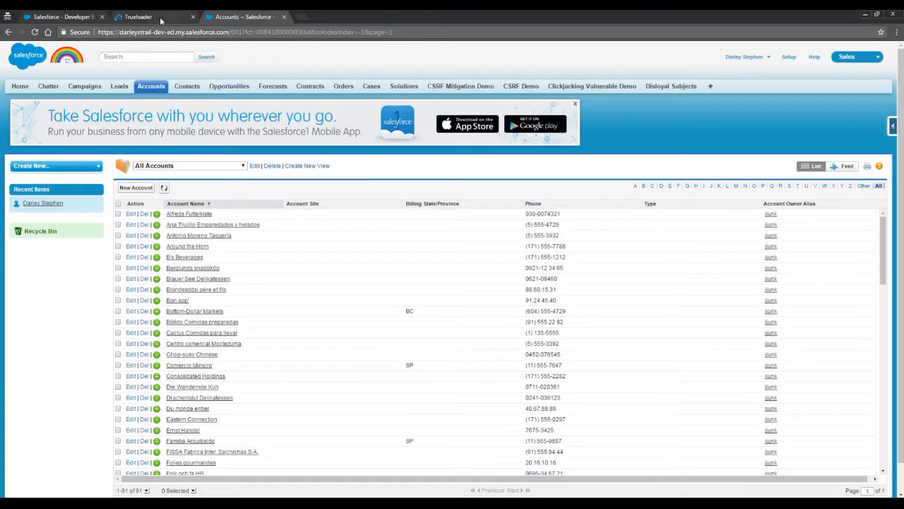
Check Alfreds Futterkiste's new phone and Berglunds snabbköp's S-007007 postal code in Salesforce.
click(163, 187)
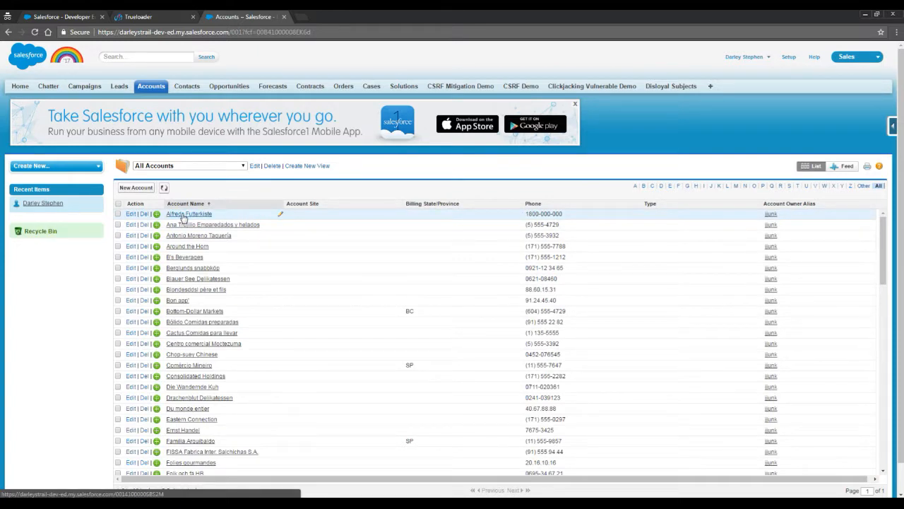
click(182, 214)
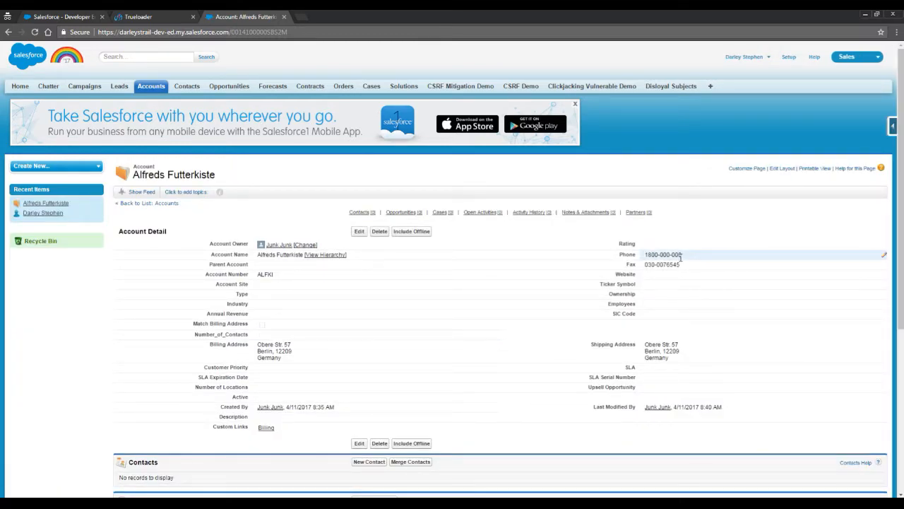
click(152, 86)
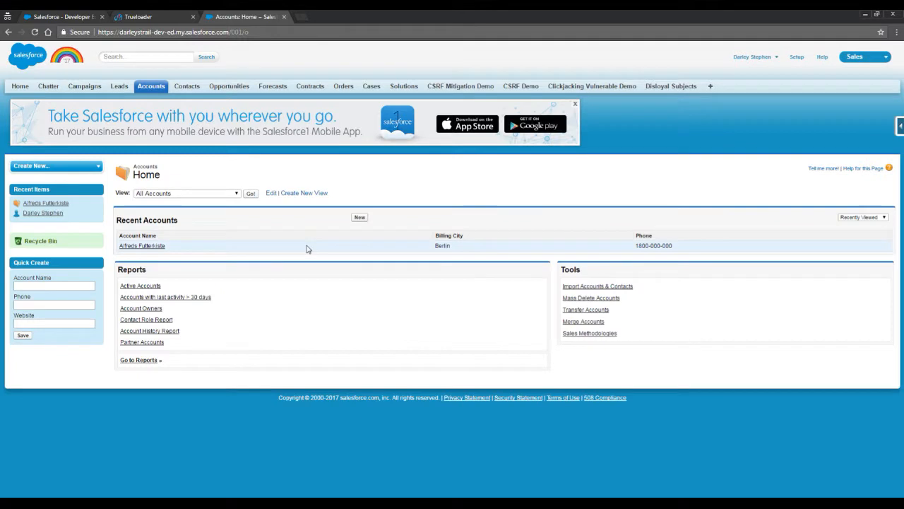
click(250, 194)
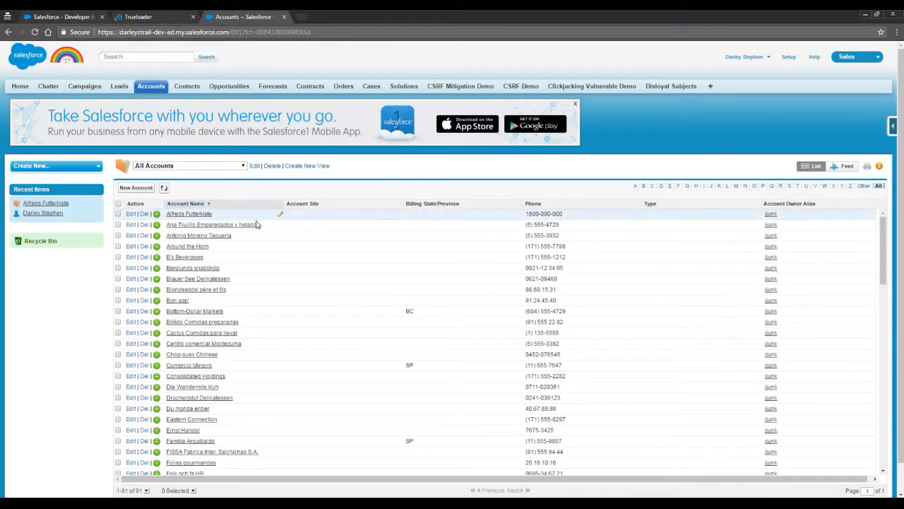
click(211, 270)
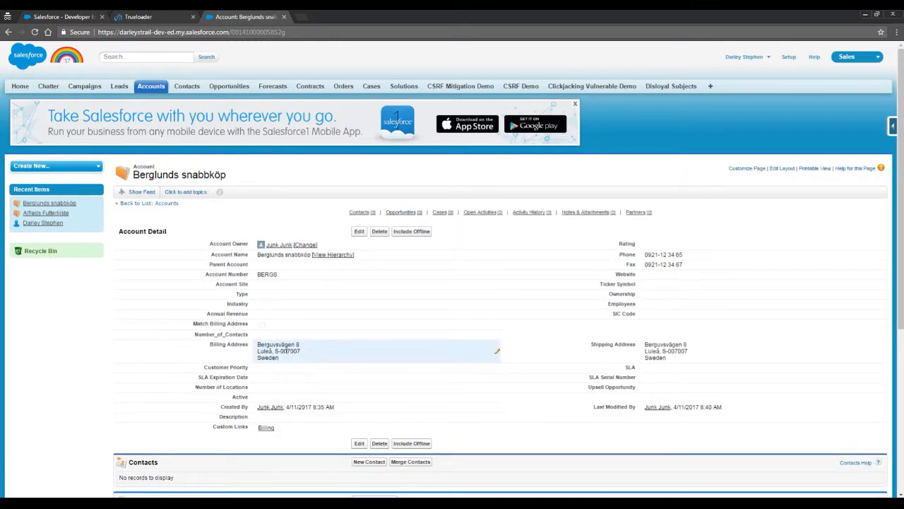
drag(280, 351, 304, 351)
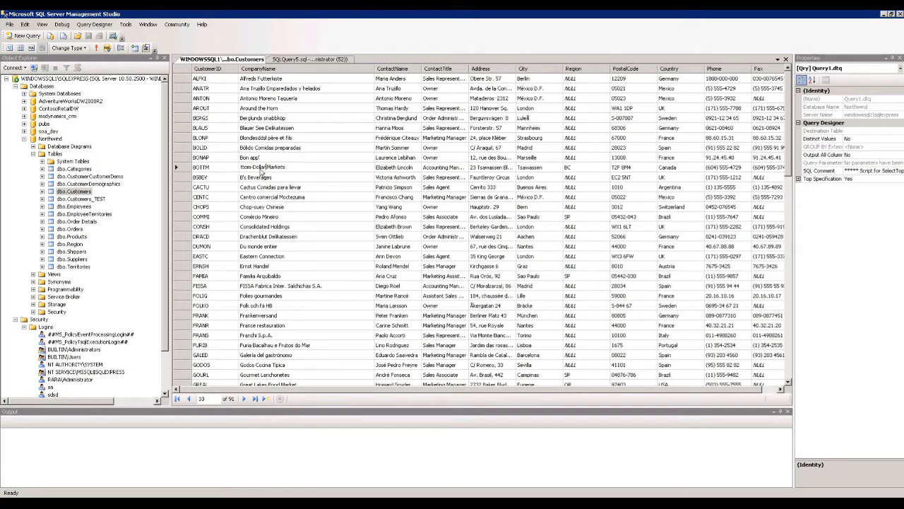
Begin editing the BOTTM company name in the SSMS Customers grid.
double_click(260, 167)
key(End)
key(Home)
Rename BOTTM's company to TOP-Dollar Markets - CHANGED.
text(- CHANGED)
key(Home)
text(TOP)
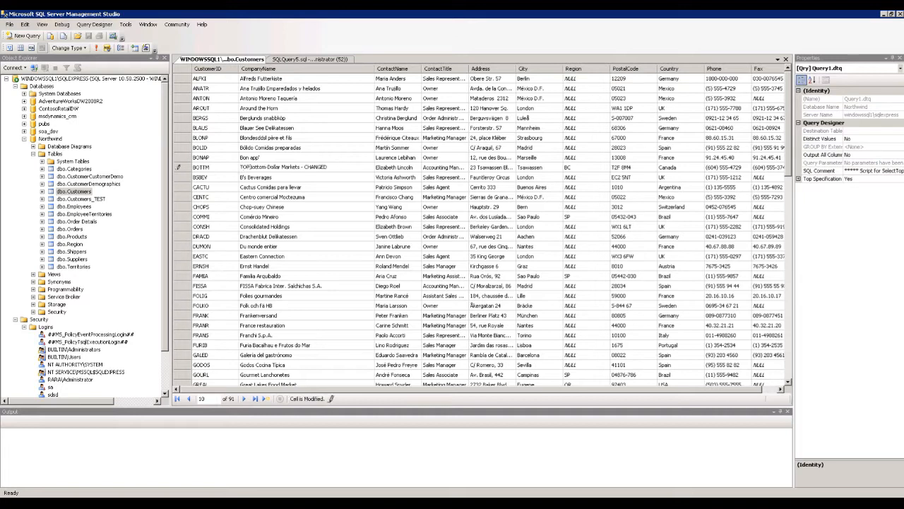
key(Delete)
key(Delete)
key(Delete)
key(Delete)
key(Delete)
key(Delete)
drag(264, 167, 282, 167)
key(Down)
Change EASTC's company name from Eastern Connection to Western Connection - Changed.
click(297, 197)
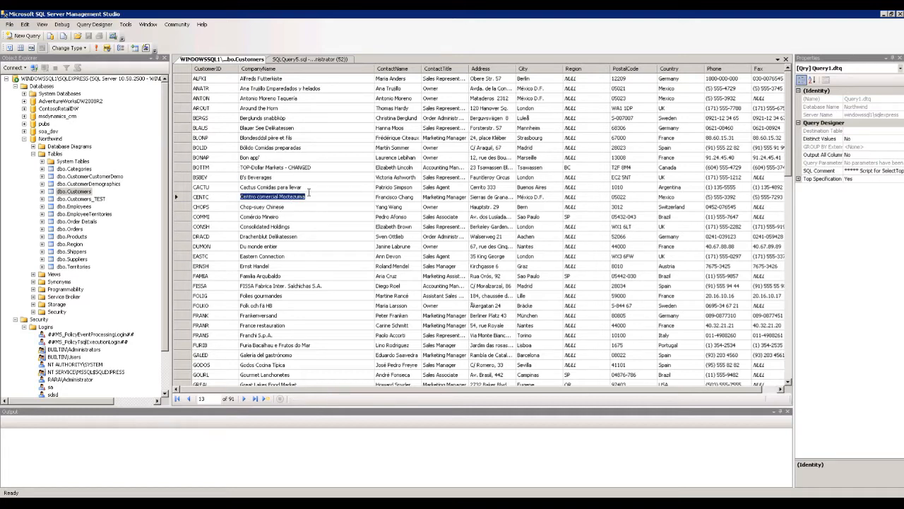
click(304, 176)
click(282, 248)
click(291, 255)
click(302, 255)
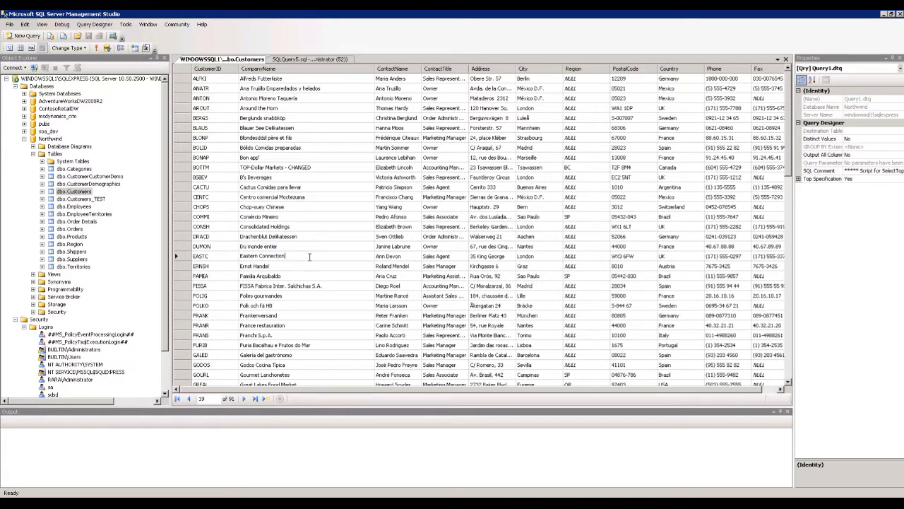
double_click(254, 255)
text(Western)
click(315, 255)
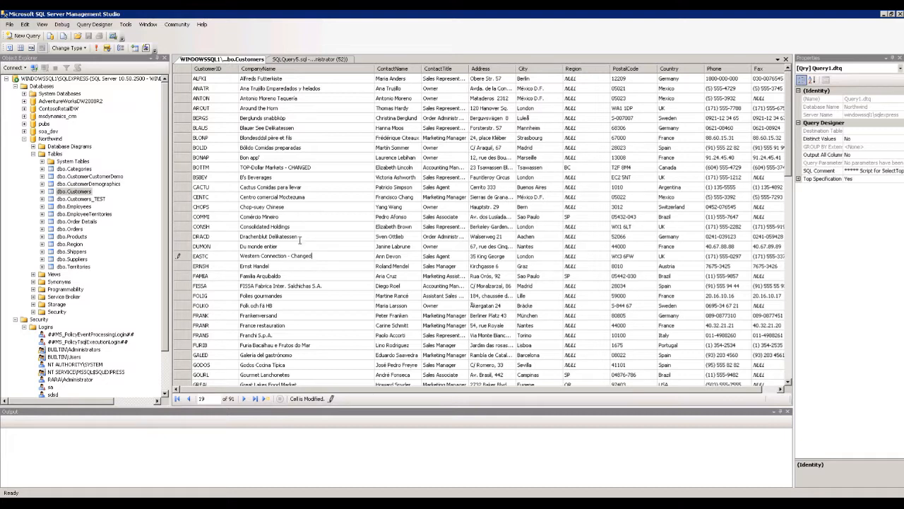
key(Return)
click(444, 257)
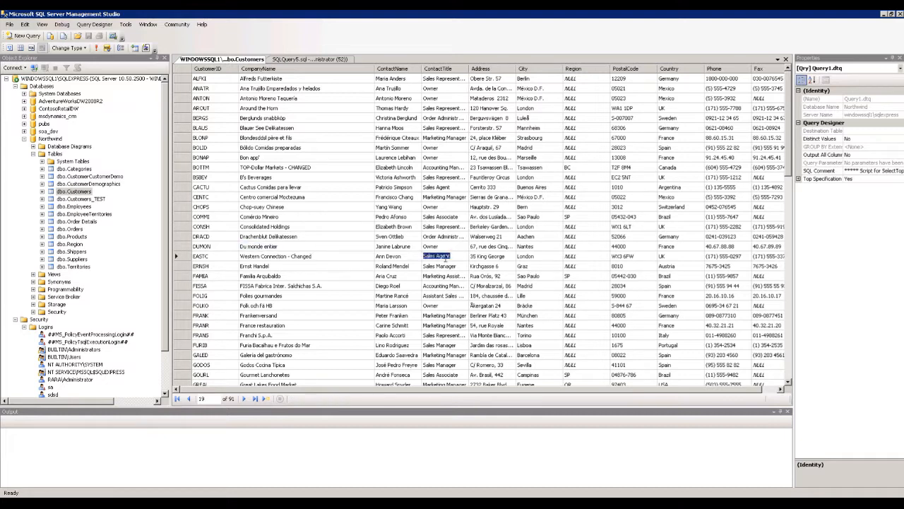
Change EASTC's address from King George to 35 Queen Elizabeth.
click(506, 256)
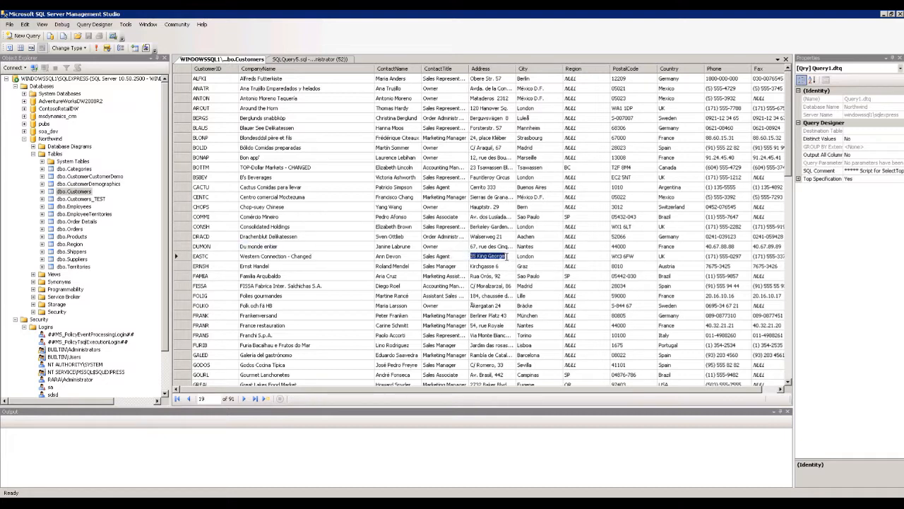
click(486, 256)
drag(480, 255, 509, 255)
text(Queen Elizabeth)
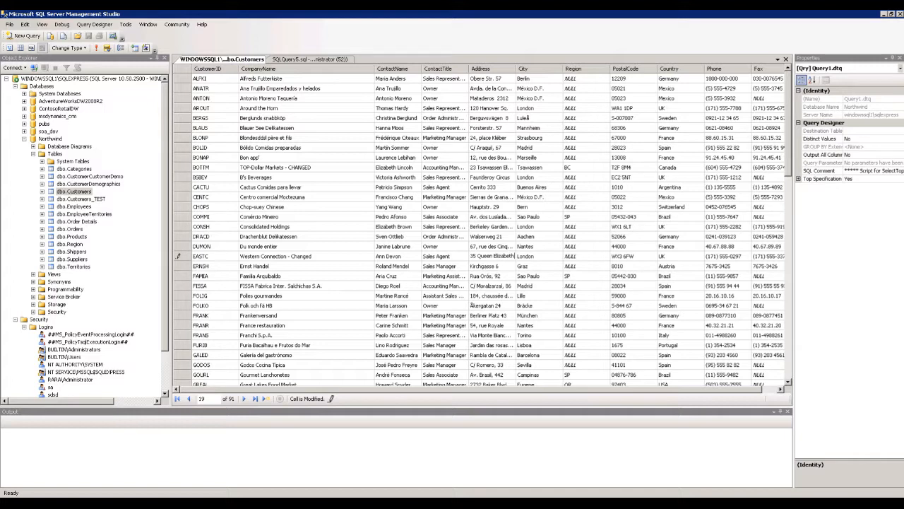
key(Return)
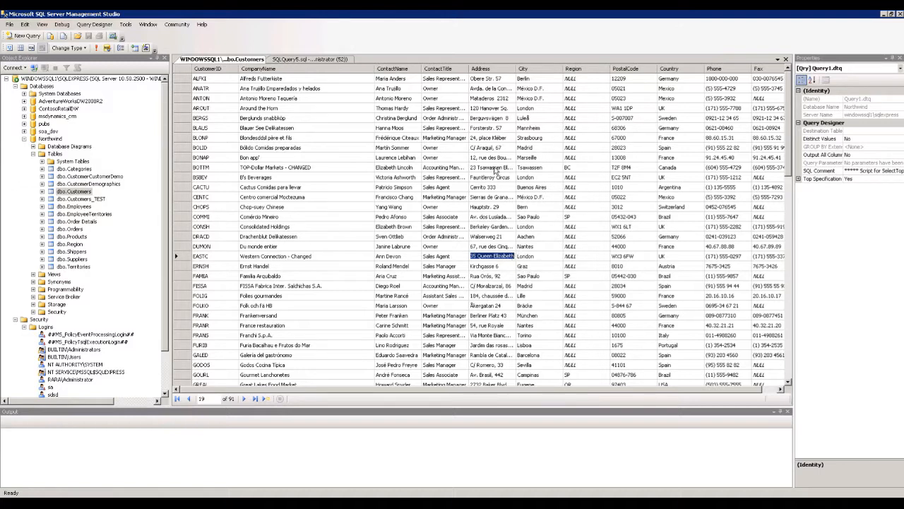
Change BOTTM's region from BC to Big Chap.
click(580, 170)
click(582, 166)
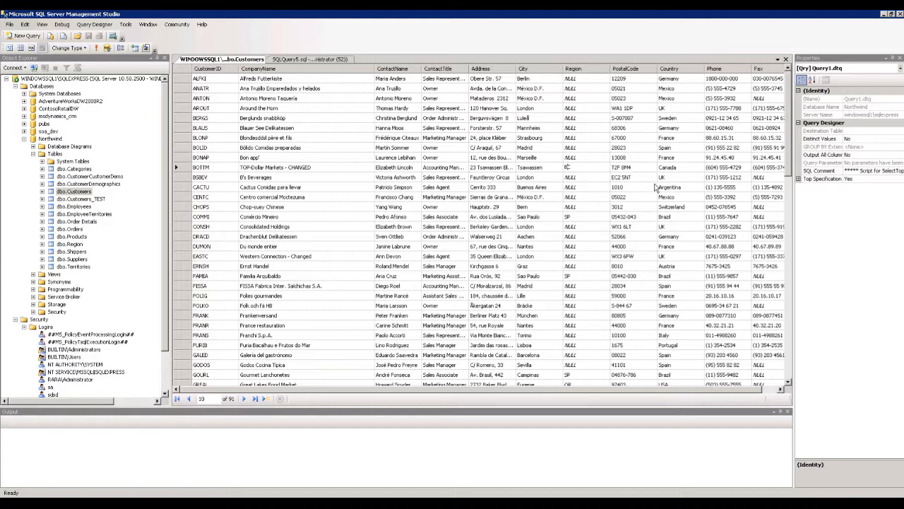
text(ig Chap)
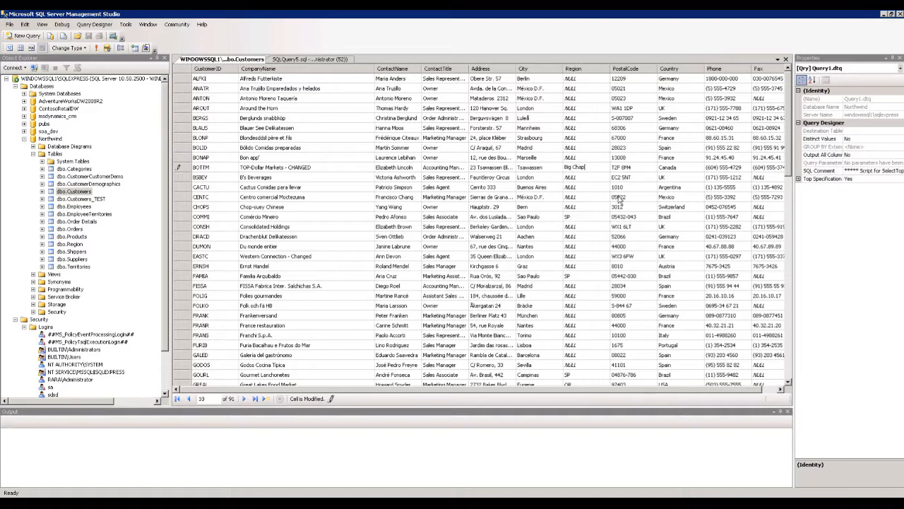
key(Return)
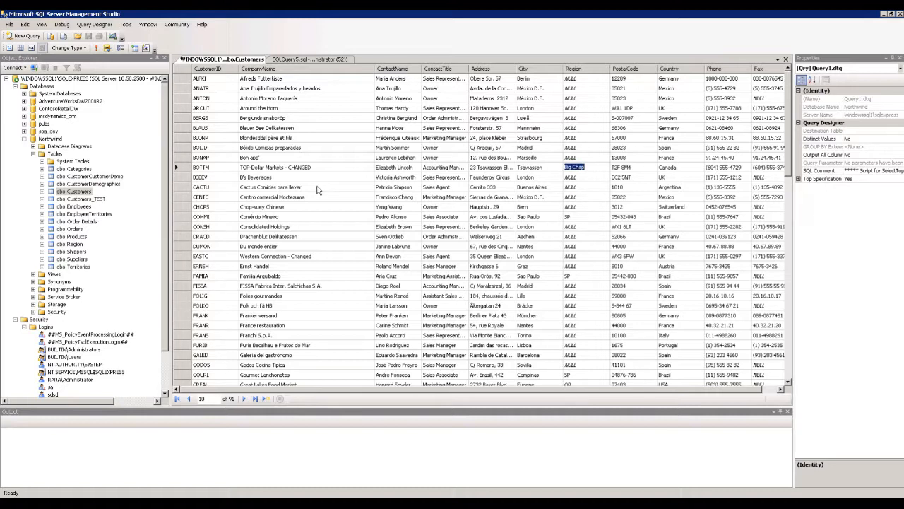
Recheck the edited EASTC address value.
click(318, 258)
click(502, 259)
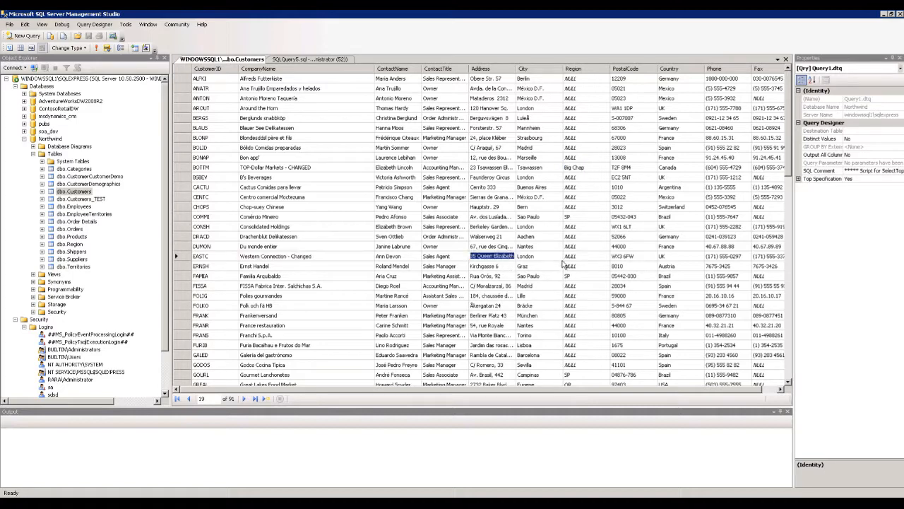
click(622, 13)
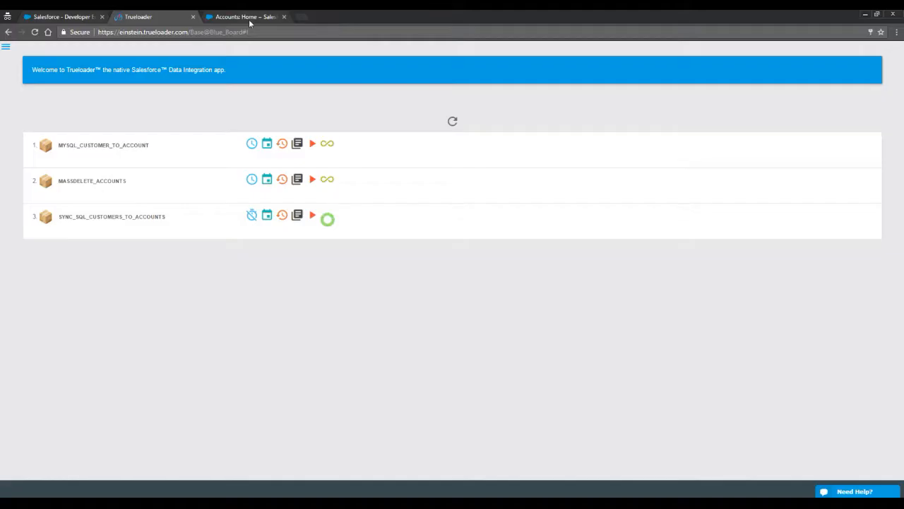
Confirm TOP-Dollar Markets - CHANGED shows Big Chap in its billing address.
click(250, 17)
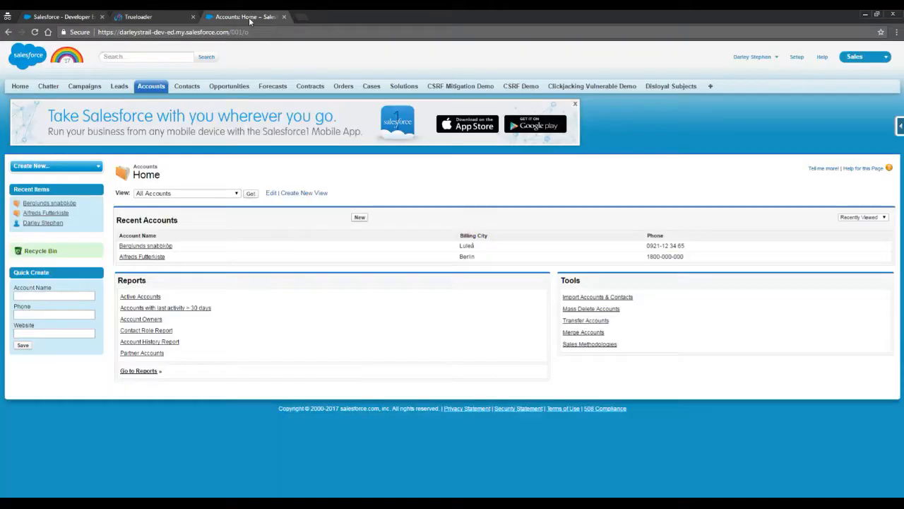
click(250, 194)
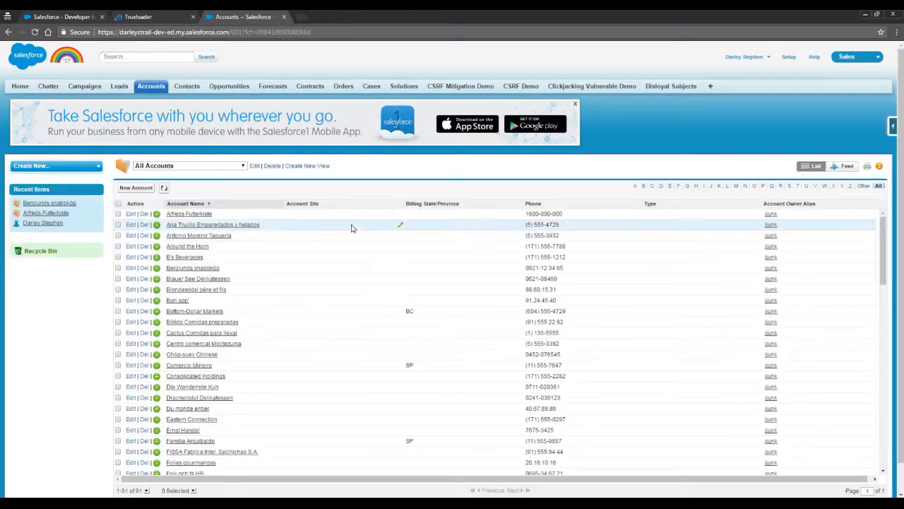
scroll(279, 196, down, 1)
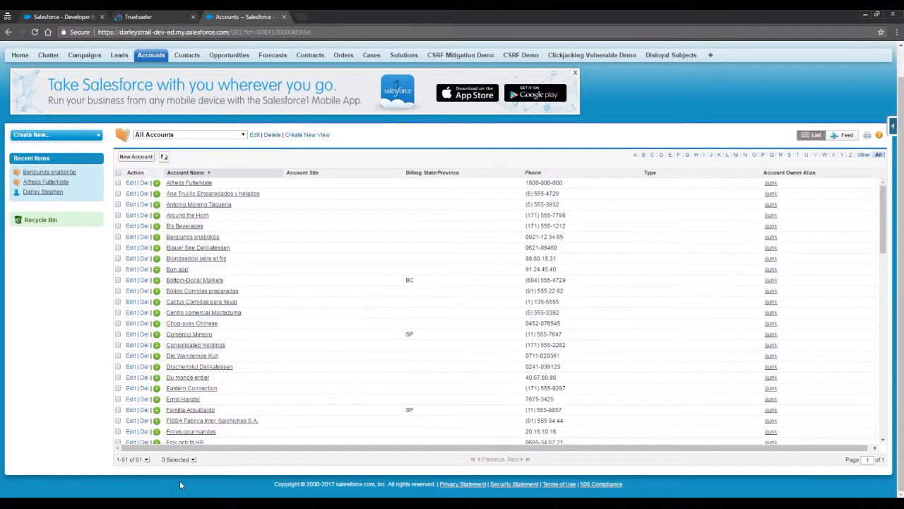
scroll(220, 362, down, 10)
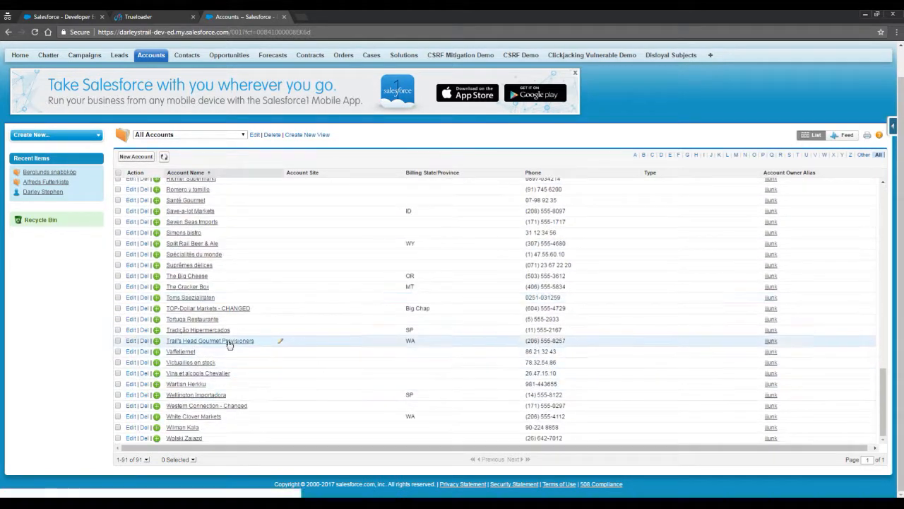
click(225, 309)
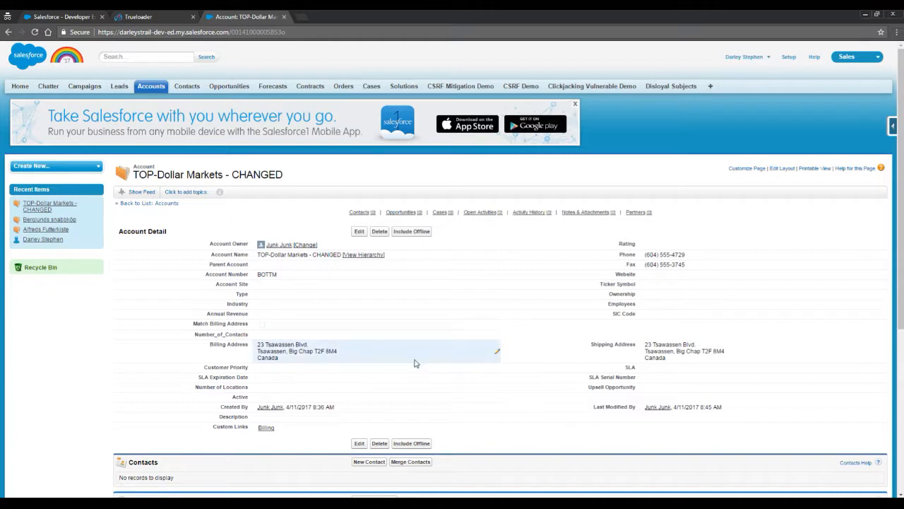
drag(289, 351, 314, 351)
Confirm Western Connection - Changed shows 35 Queen Elizabeth in its billing address.
click(151, 85)
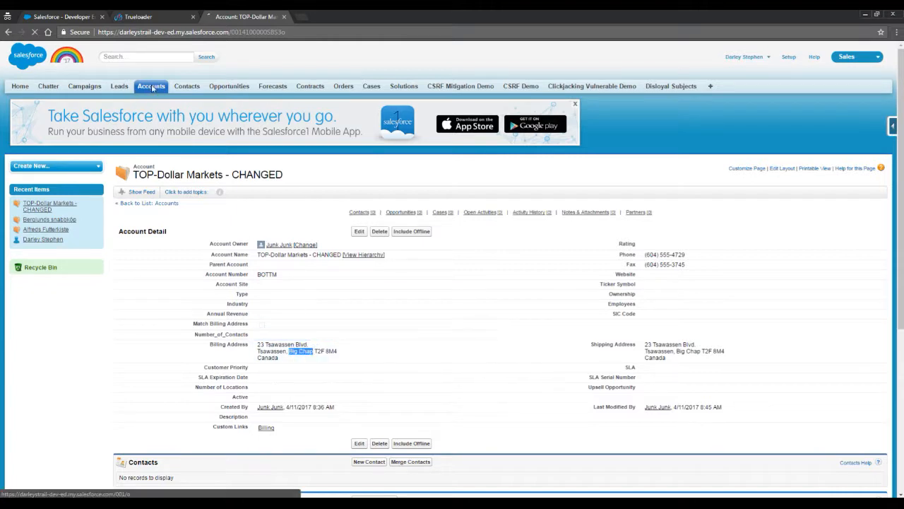
click(251, 193)
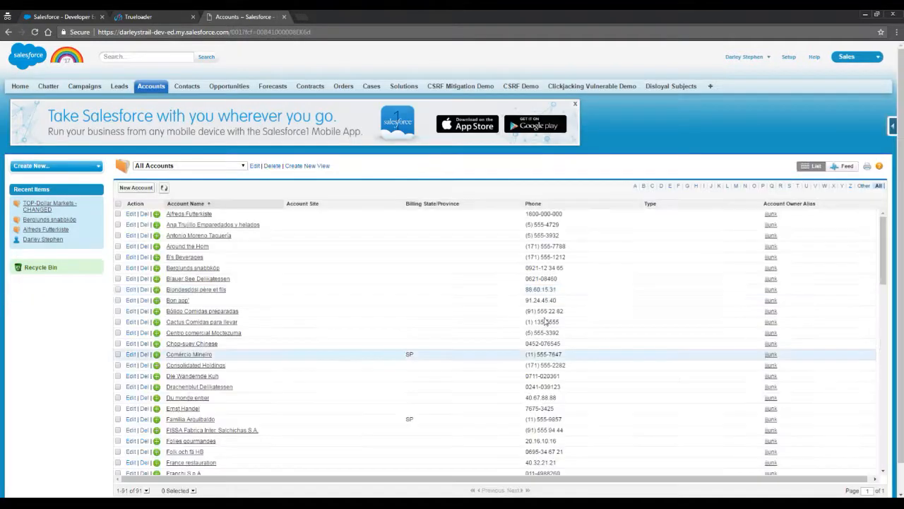
scroll(337, 294, down, 3)
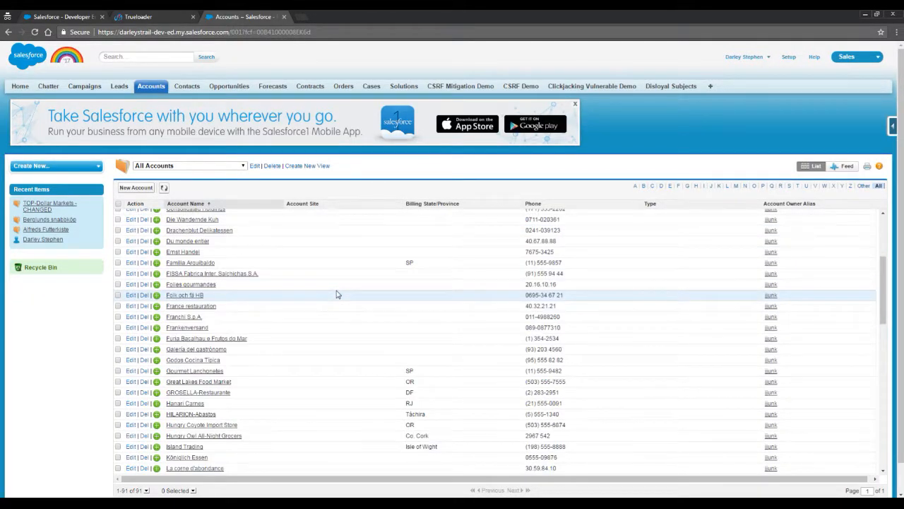
scroll(337, 294, down, 3)
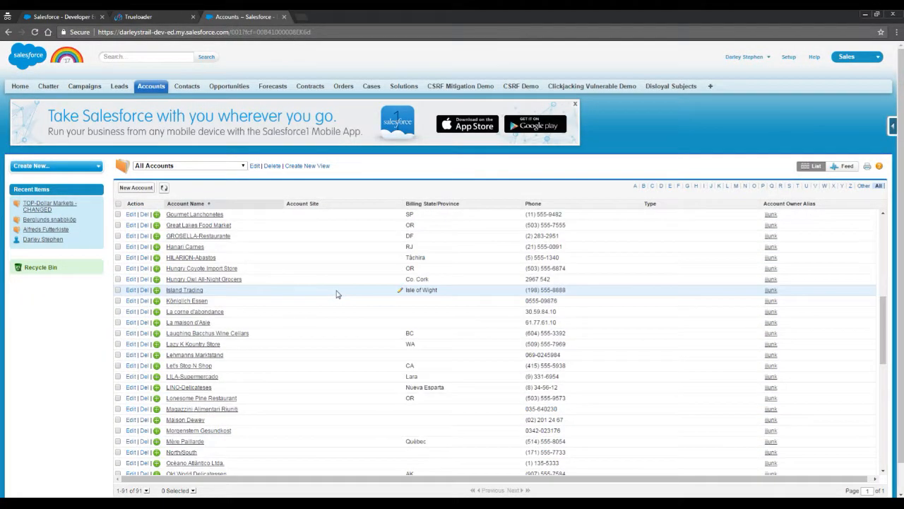
scroll(337, 296, down, 3)
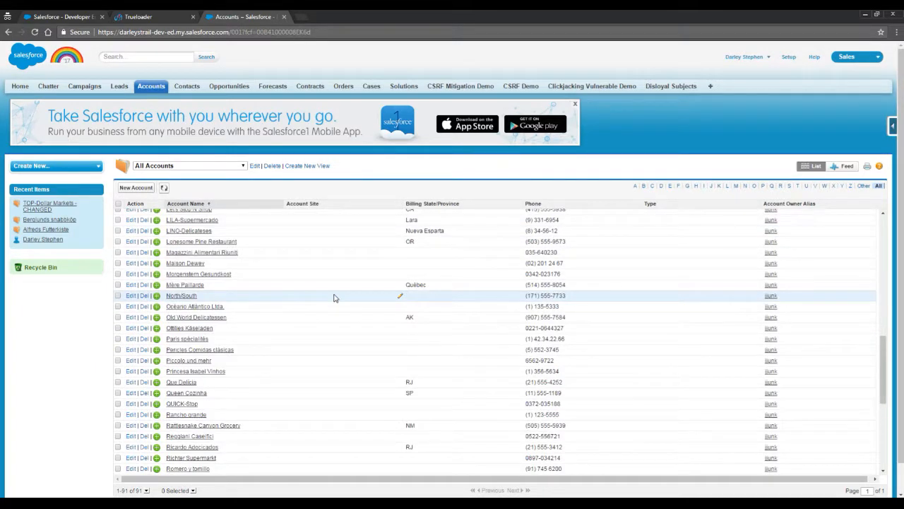
scroll(334, 297, down, 5)
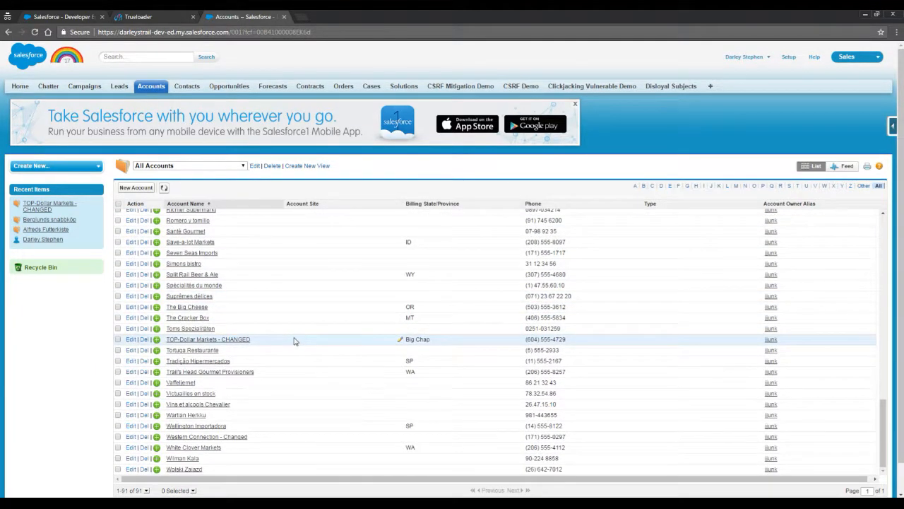
scroll(294, 341, down, 1)
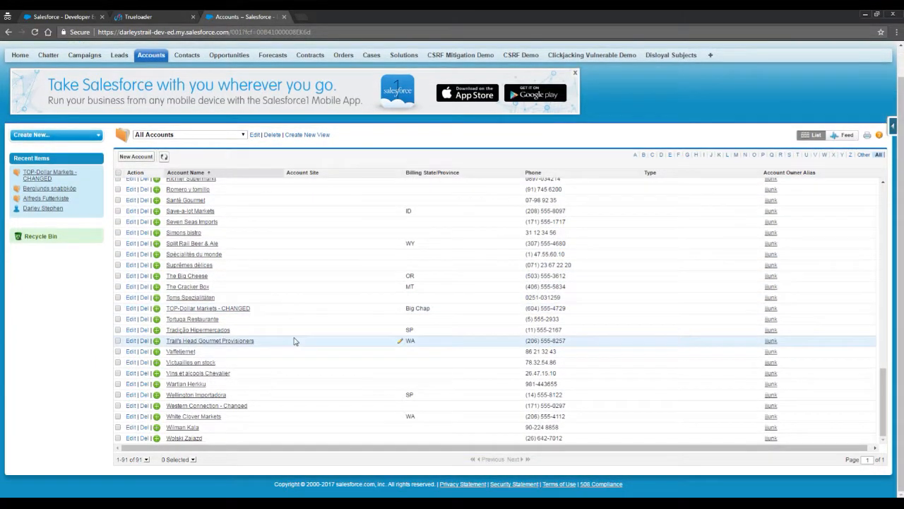
click(209, 406)
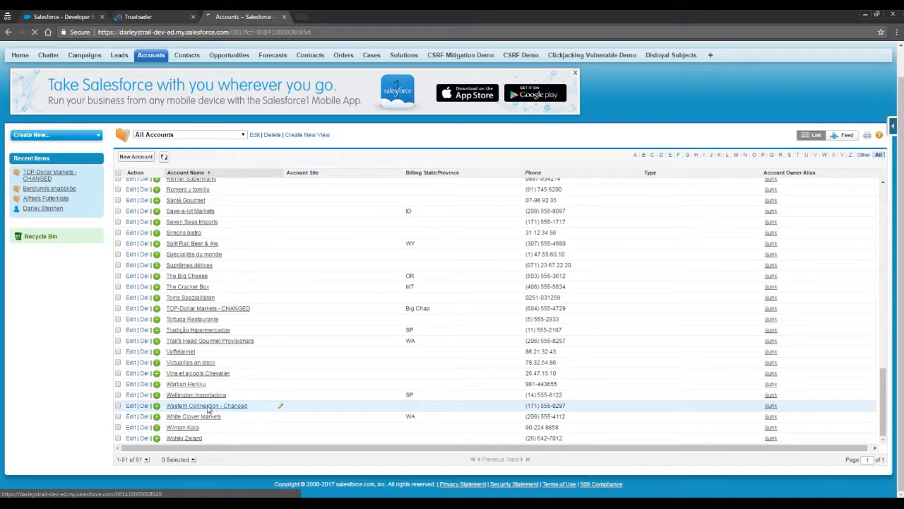
drag(271, 346, 310, 344)
click(314, 351)
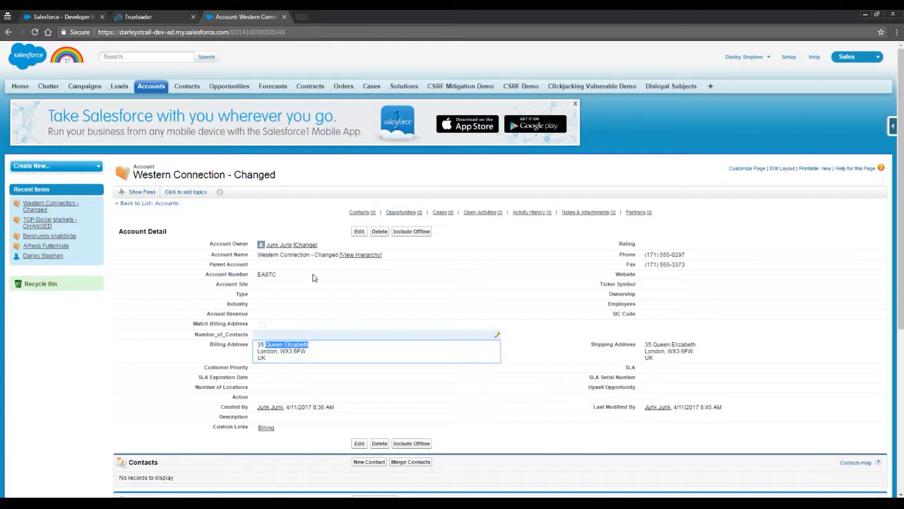
click(157, 86)
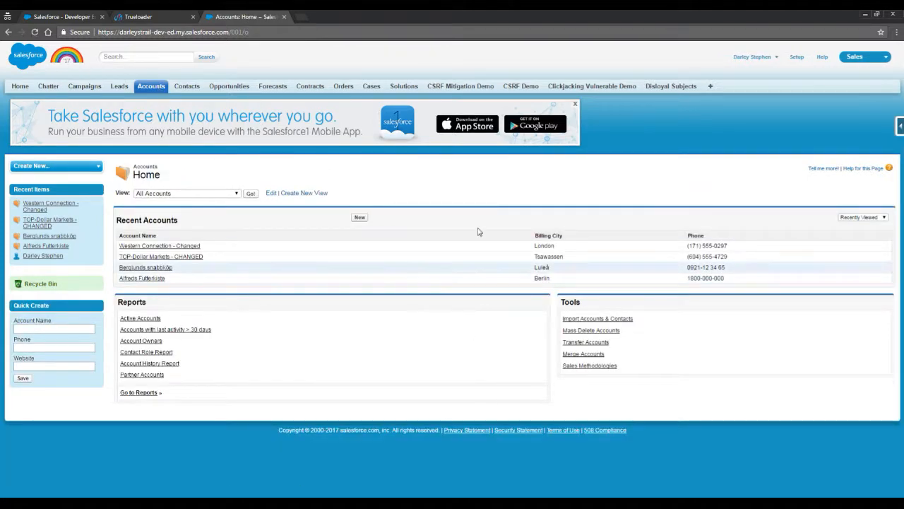
click(141, 16)
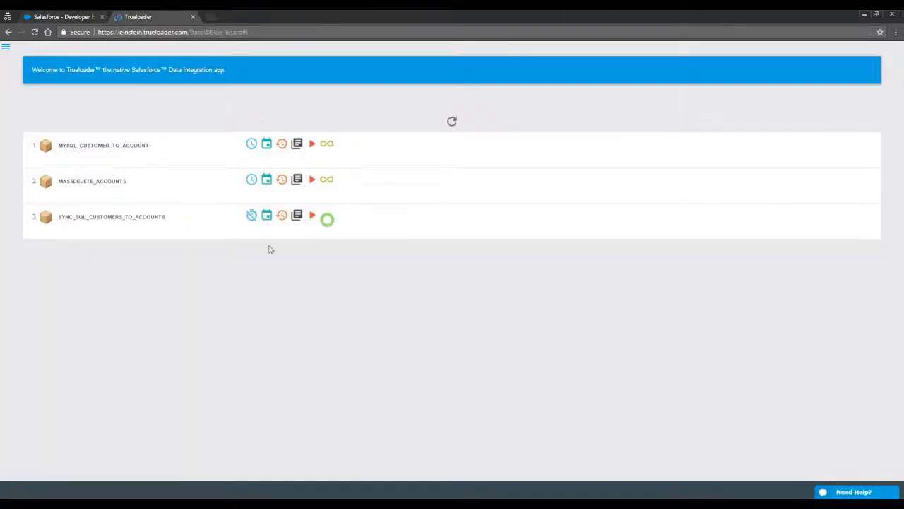
Clear the schedule on the SYNC_SQL_CUSTOMERS_TO_ACCOUNTS job.
click(251, 217)
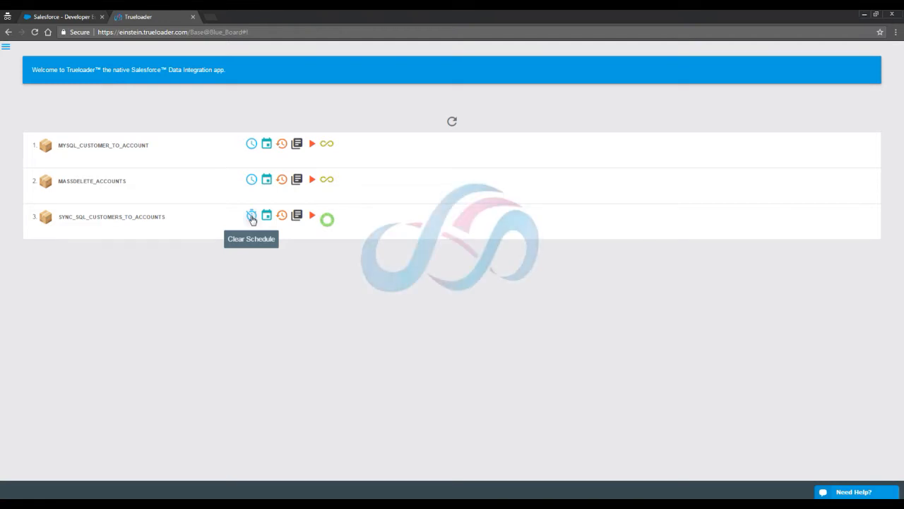